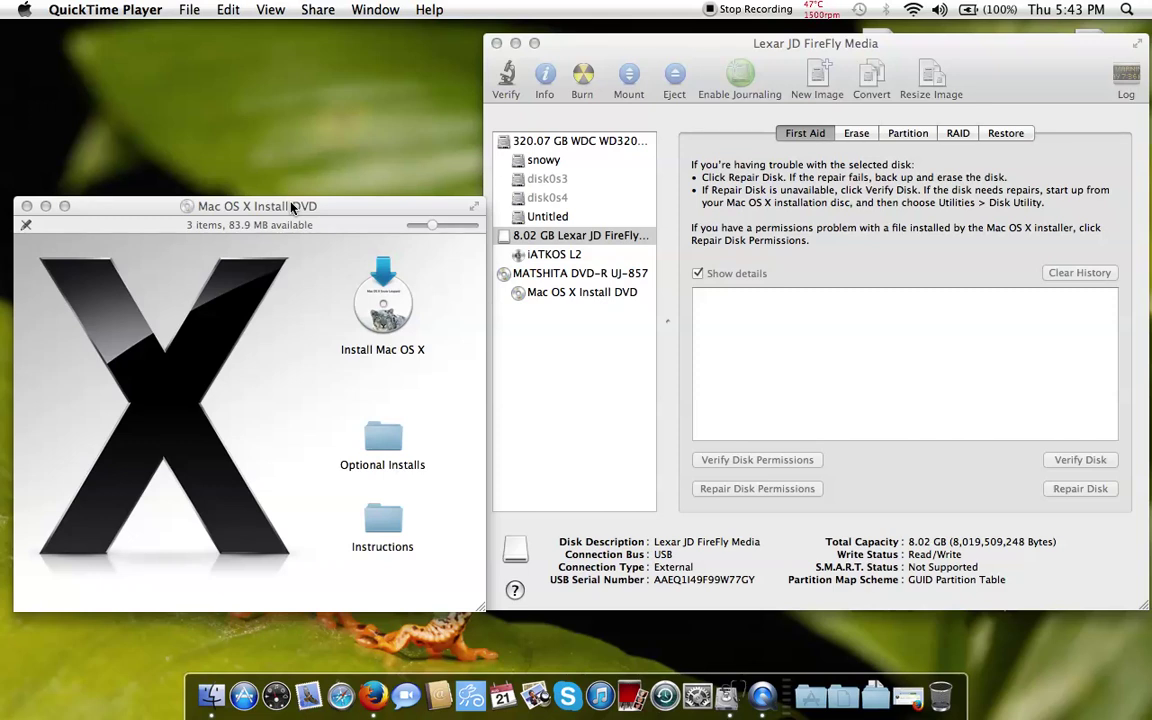
Step: Arrange the Install DVD and flash drive windows side by side near the top of the screen
{"action": "left_click_drag", "start_coordinate": [291, 206], "coordinate": [293, 140]}
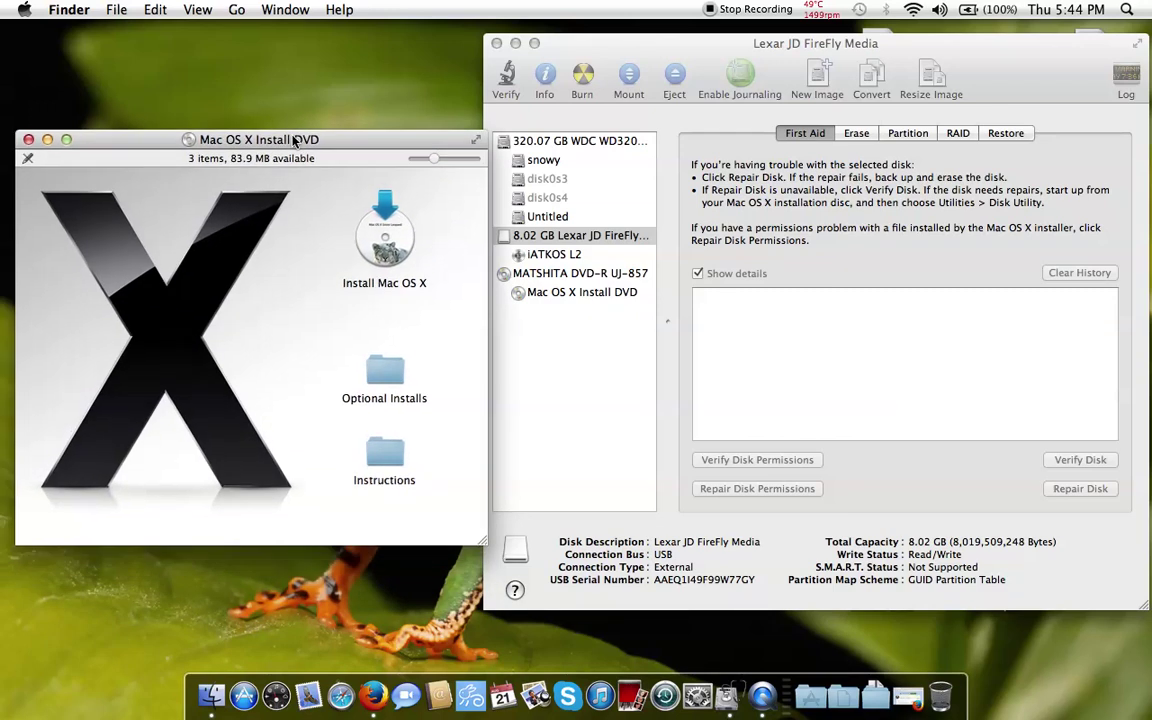
{"action": "left_click", "coordinate": [573, 53]}
{"action": "left_click_drag", "start_coordinate": [573, 53], "coordinate": [591, 145]}
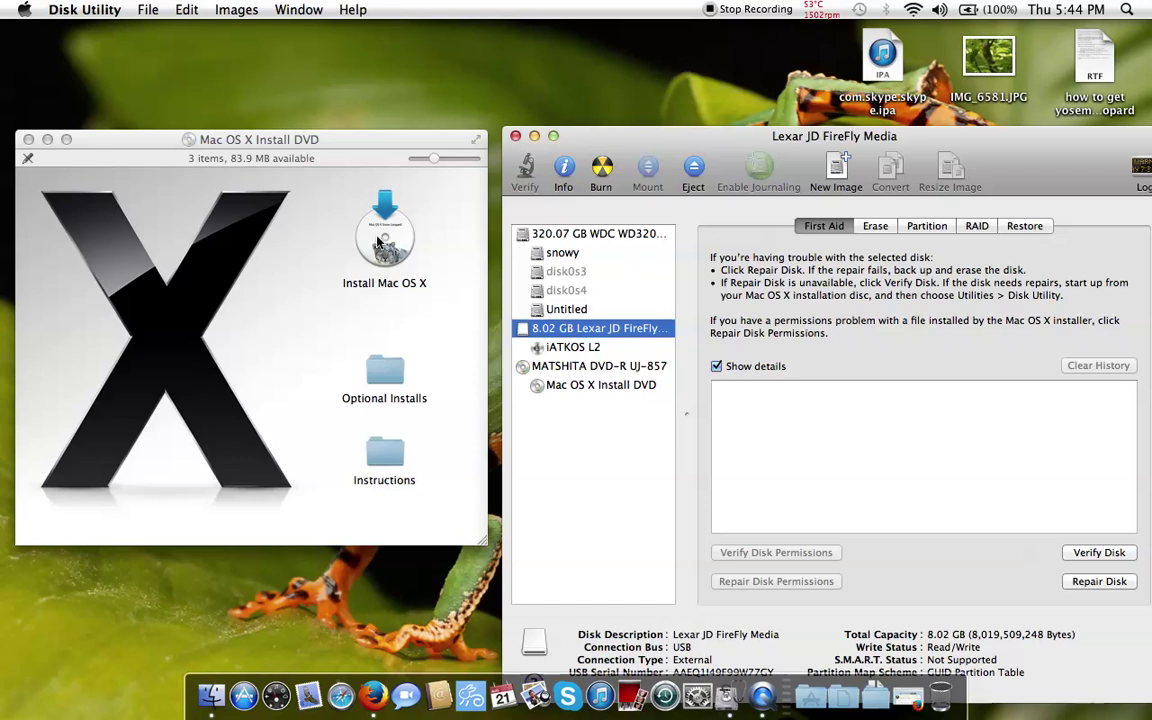
{"action": "left_click_drag", "start_coordinate": [304, 140], "coordinate": [301, 72]}
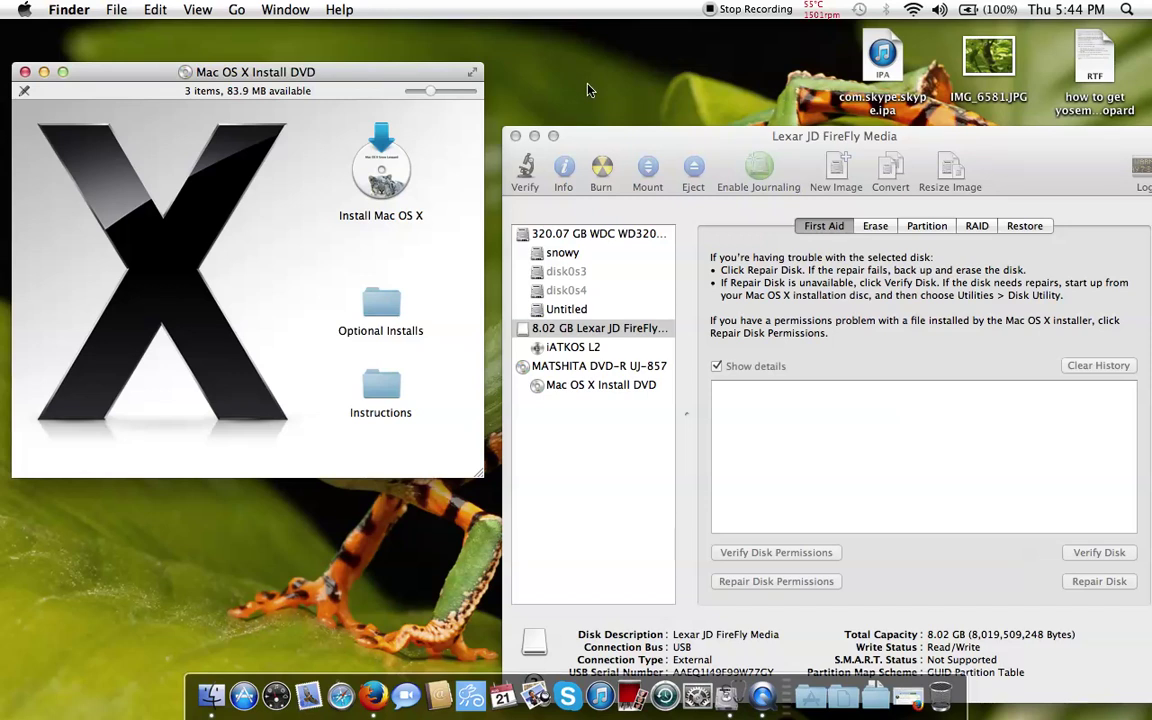
{"action": "left_click_drag", "start_coordinate": [599, 146], "coordinate": [580, 80]}
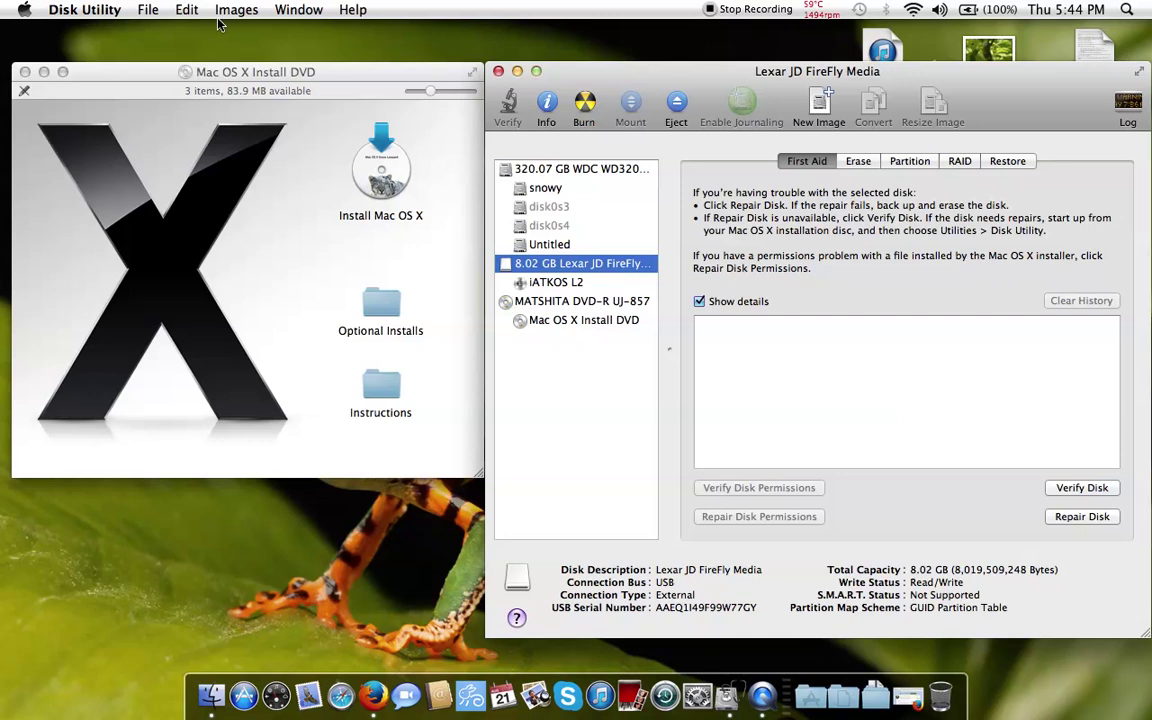
Step: Locate Disk Utility in the Utilities folder via Go > Utilities, then close the Utilities window
{"action": "left_click", "coordinate": [295, 29]}
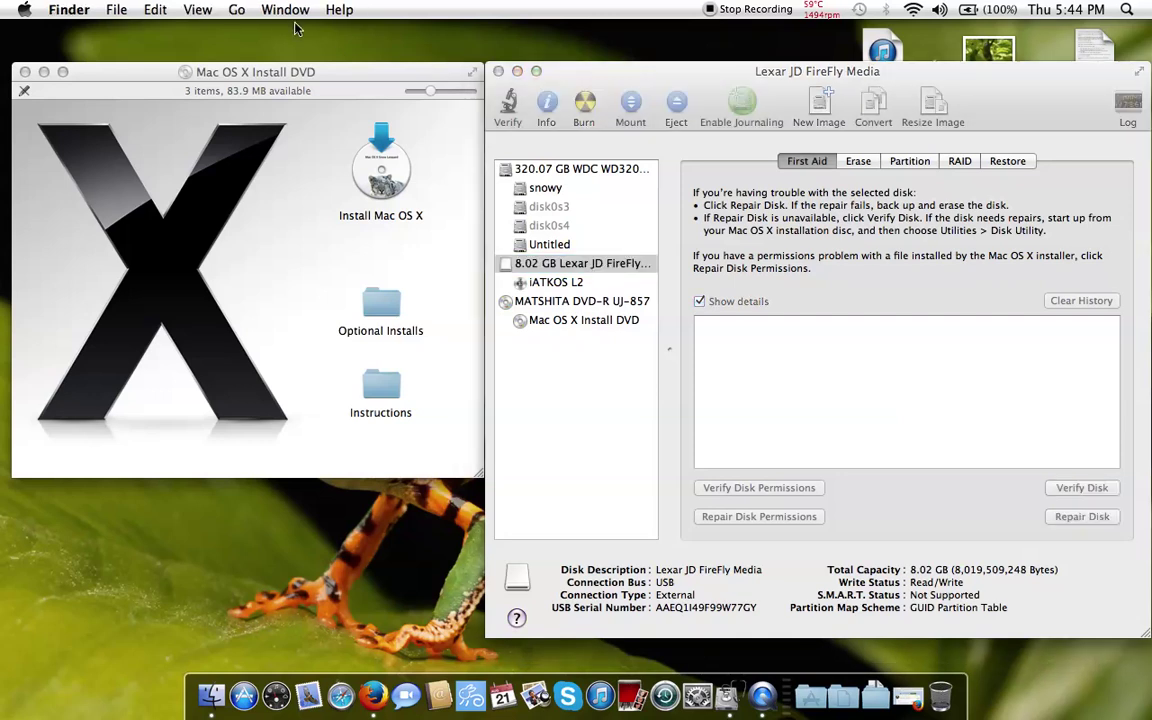
{"action": "left_click", "coordinate": [237, 9]}
{"action": "left_click", "coordinate": [280, 226]}
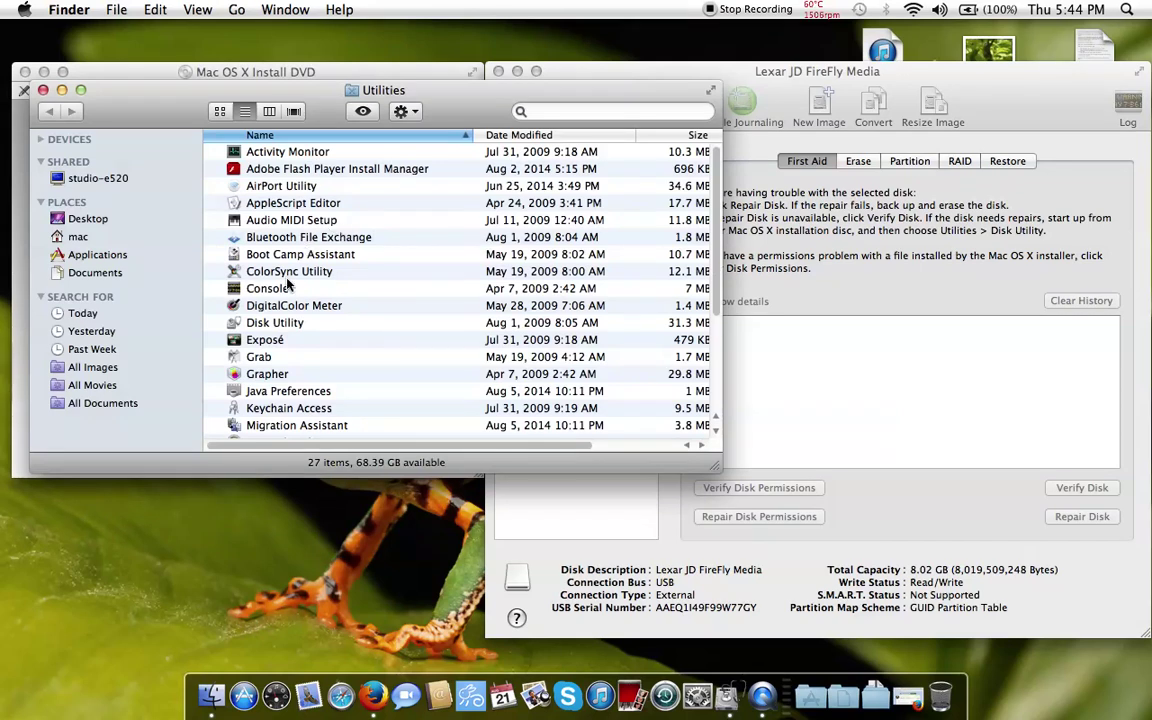
{"action": "left_click", "coordinate": [282, 322]}
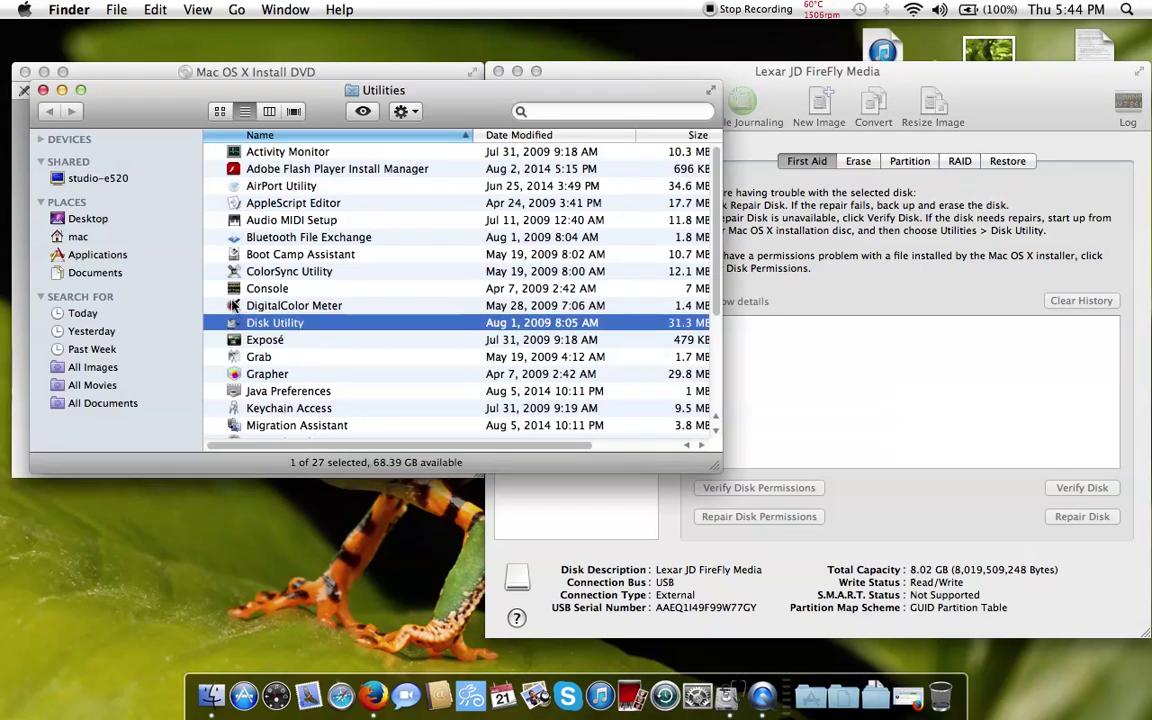
{"action": "left_click", "coordinate": [43, 91]}
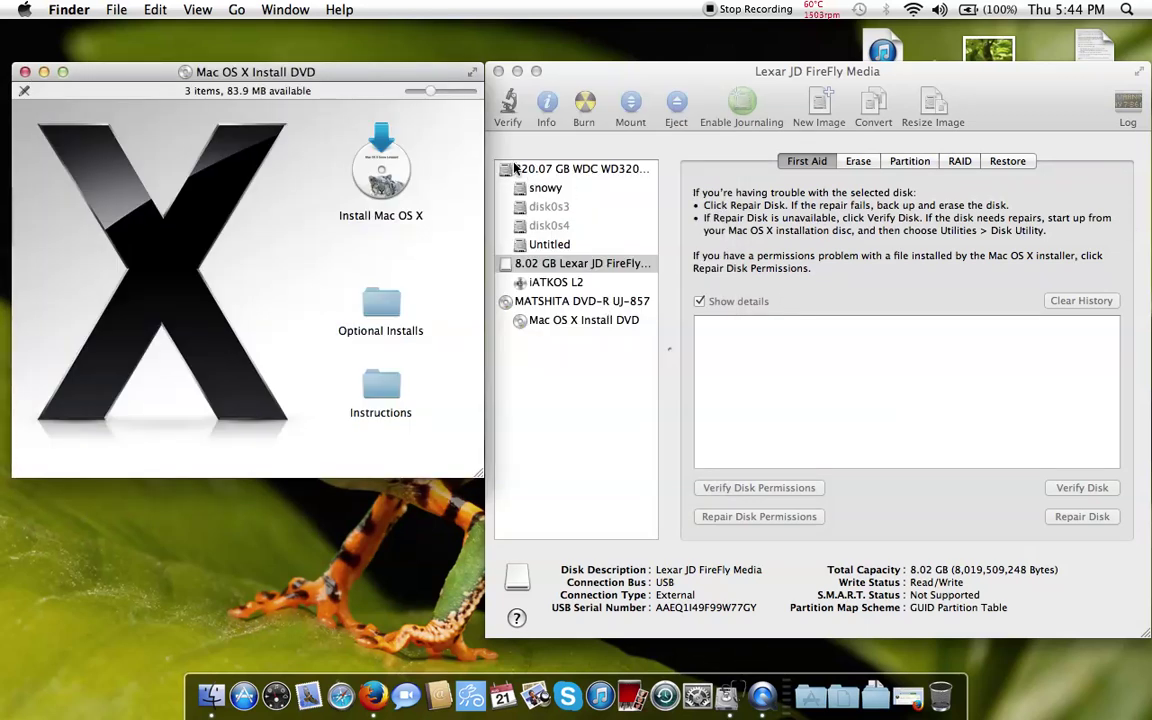
Step: Select the 8.02 GB Lexar JD FireFly drive in the sidebar and move the window toward centre
{"action": "left_click", "coordinate": [585, 172]}
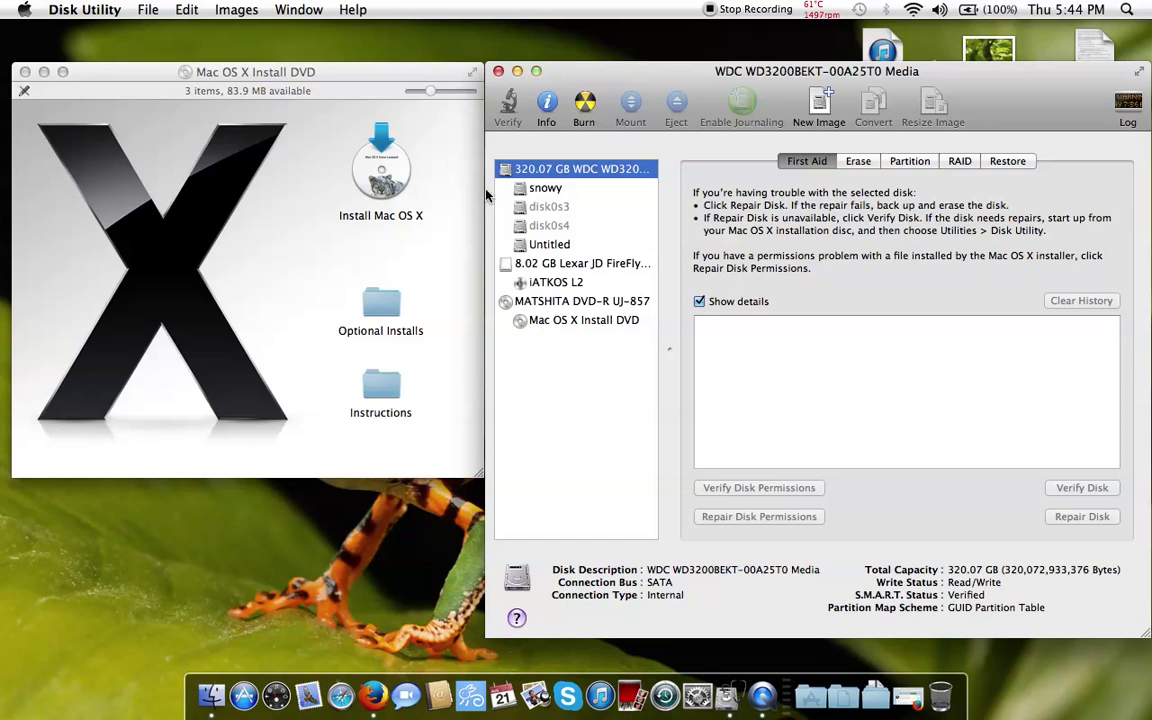
{"action": "left_click", "coordinate": [586, 265]}
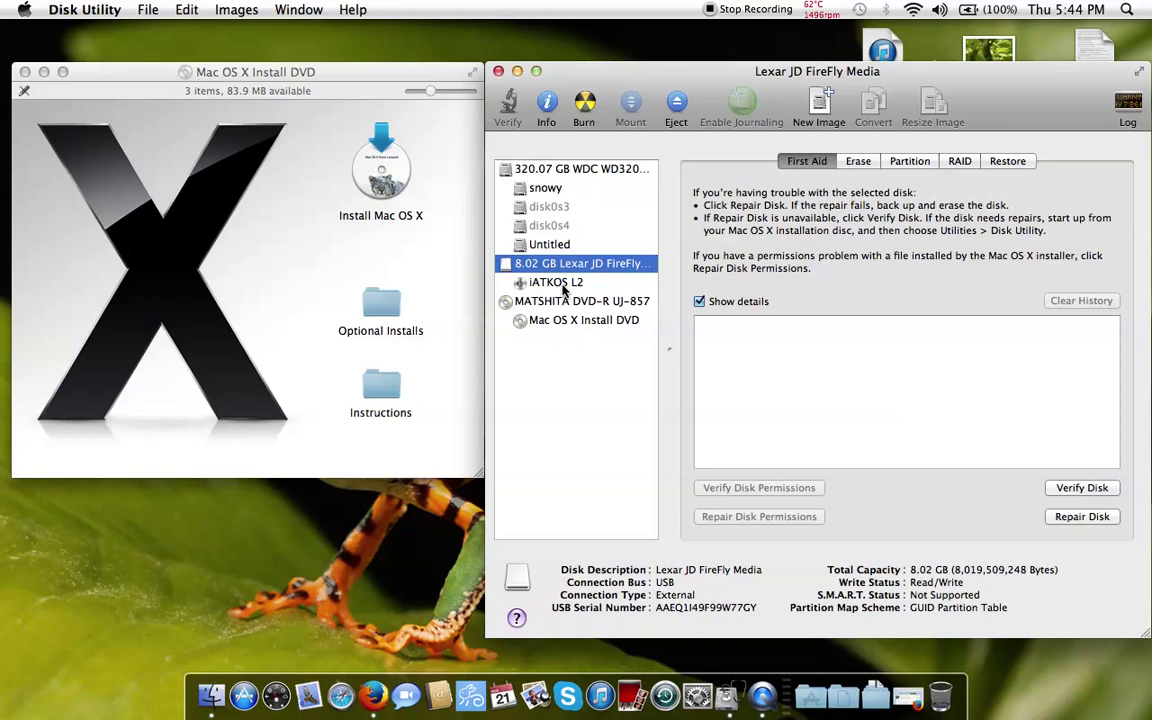
{"action": "left_click", "coordinate": [560, 283]}
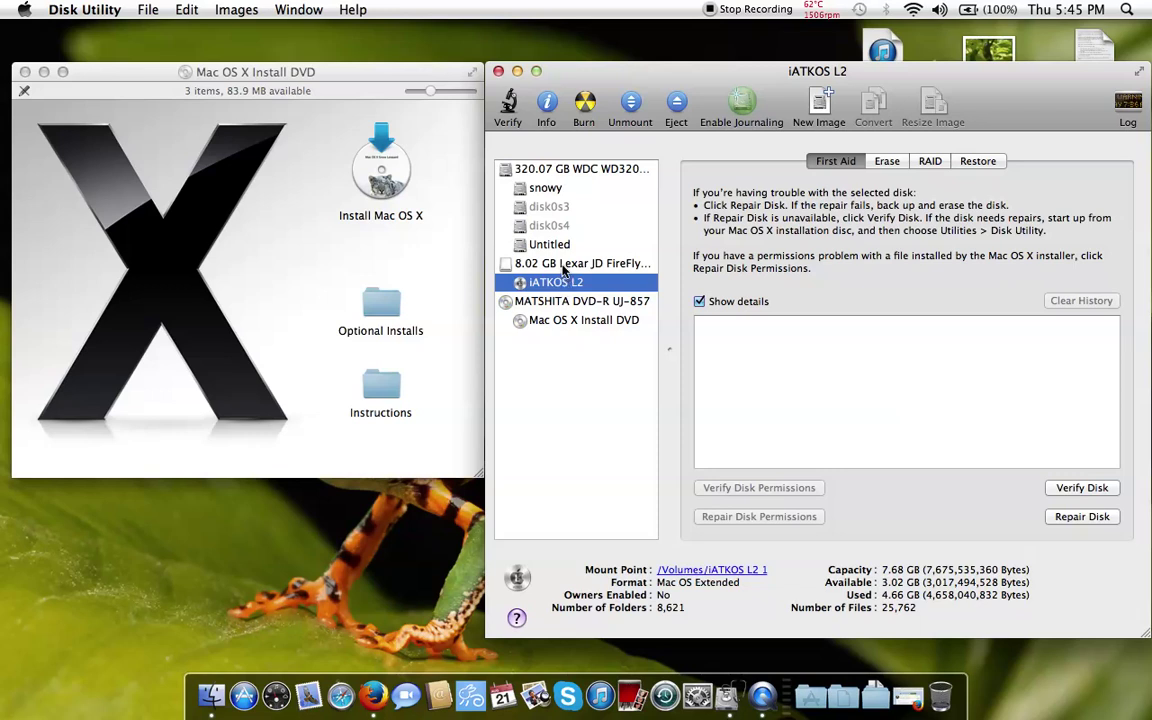
{"action": "left_click", "coordinate": [562, 266]}
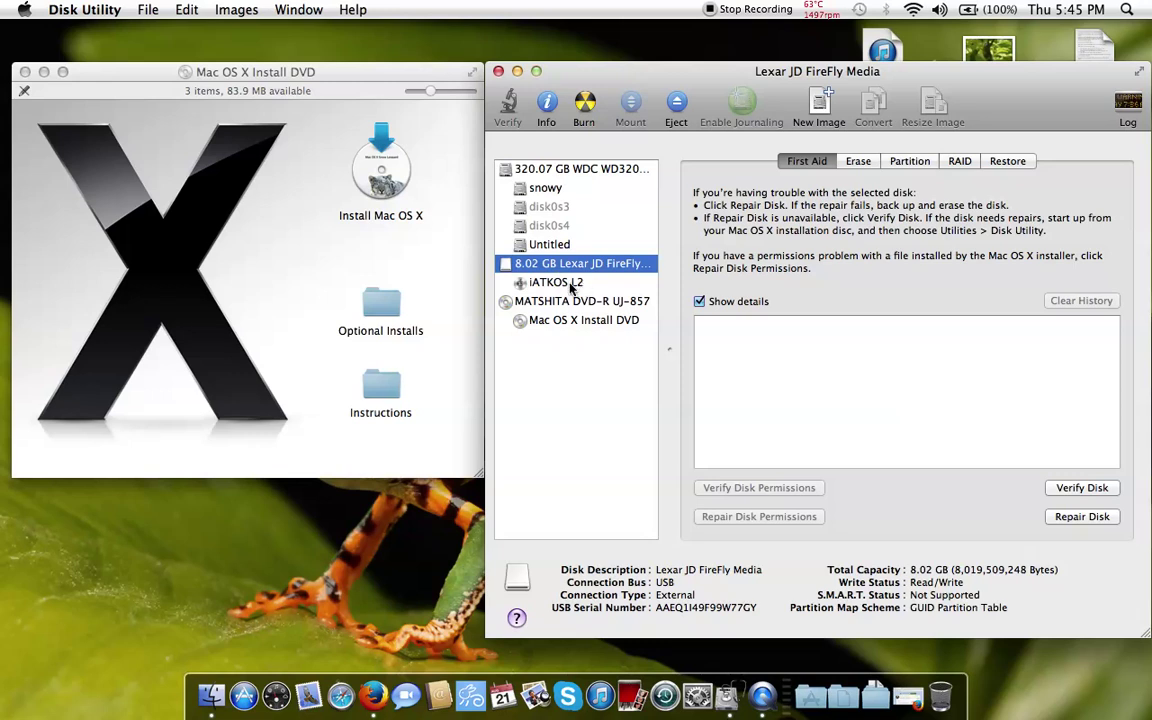
{"action": "left_click_drag", "start_coordinate": [560, 265], "coordinate": [547, 290]}
{"action": "left_click_drag", "start_coordinate": [790, 72], "coordinate": [381, 113]}
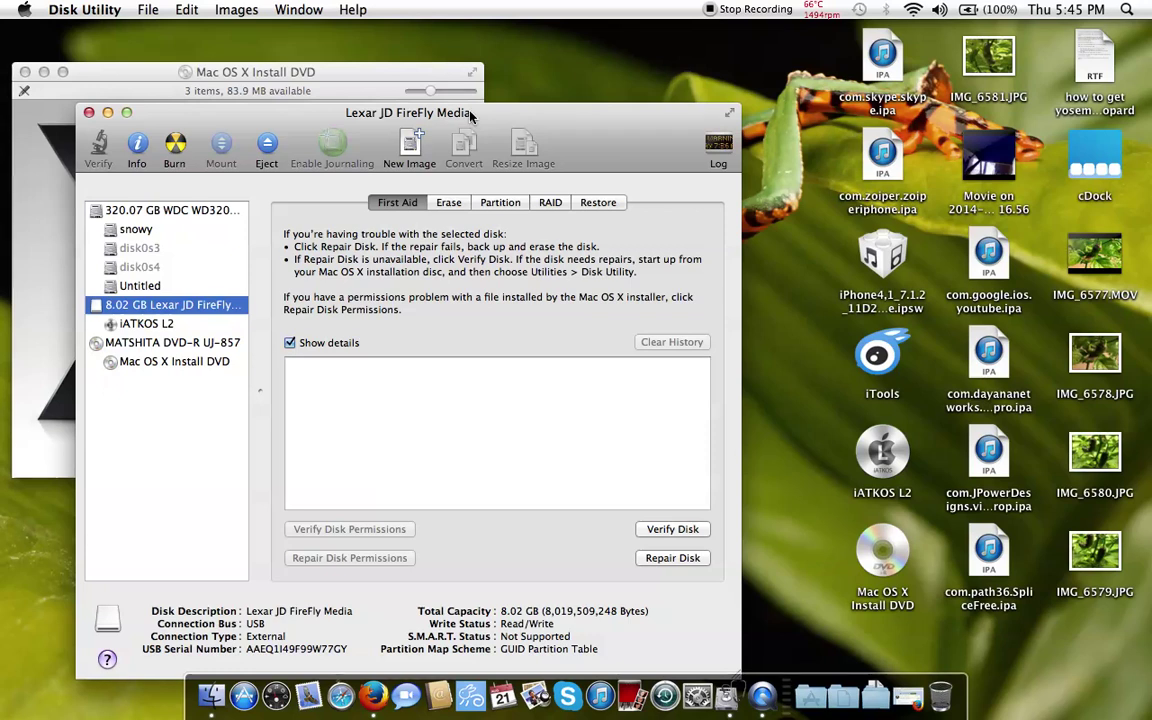
{"action": "left_click_drag", "start_coordinate": [470, 117], "coordinate": [646, 61]}
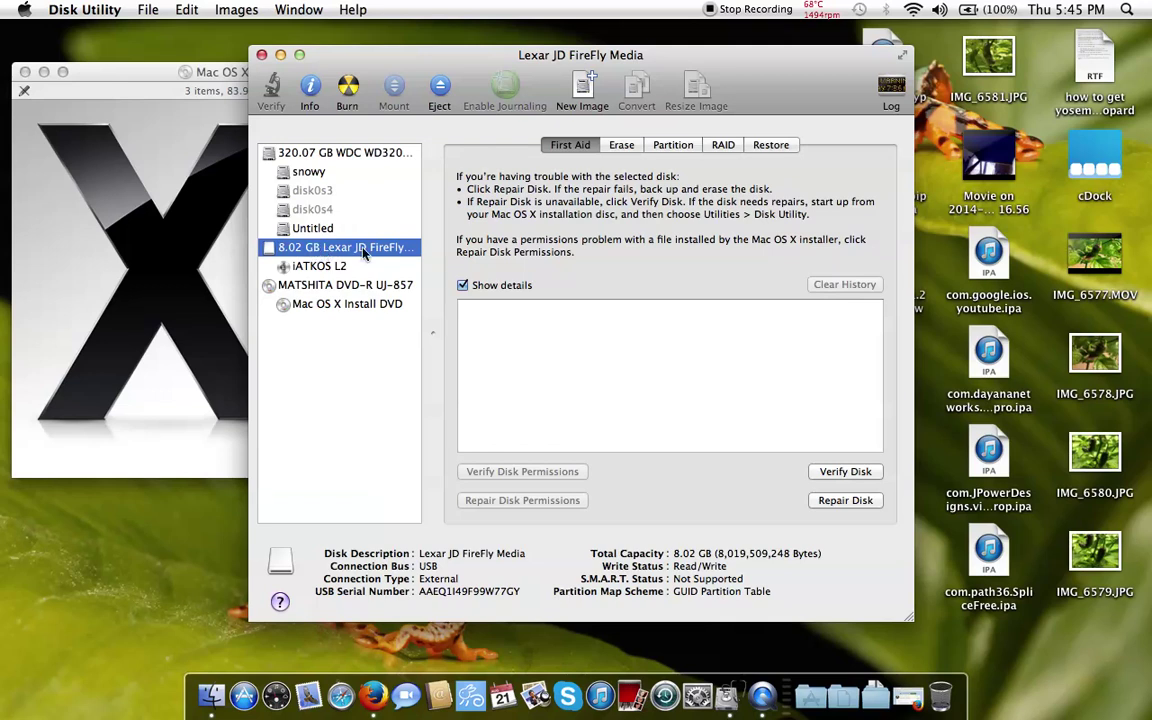
Step: Lay out the flash drive as 1 Partition with the GUID Partition Table scheme
{"action": "left_click", "coordinate": [688, 149]}
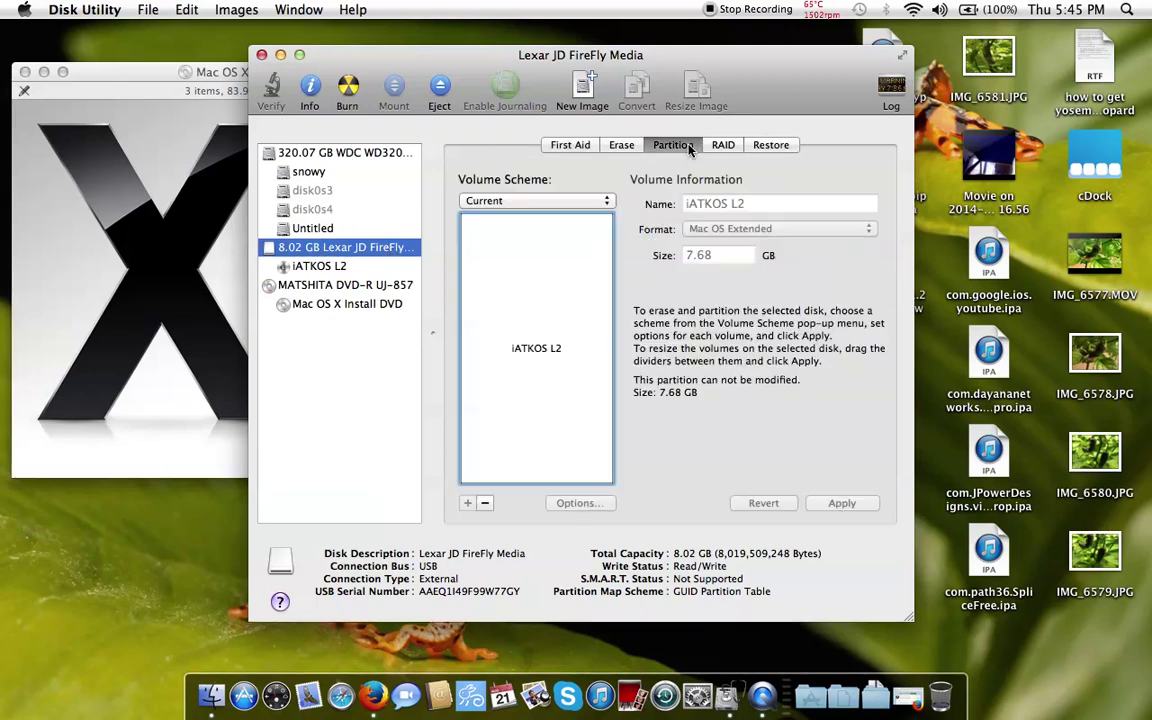
{"action": "left_click", "coordinate": [607, 203]}
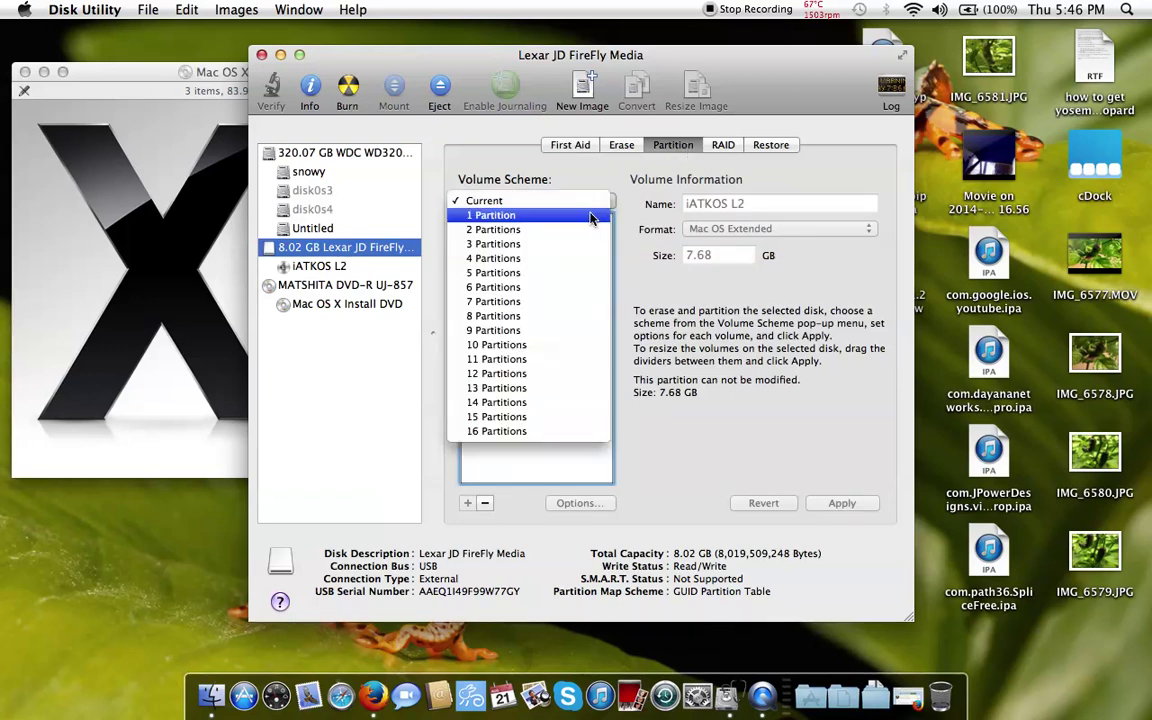
{"action": "left_click", "coordinate": [590, 218]}
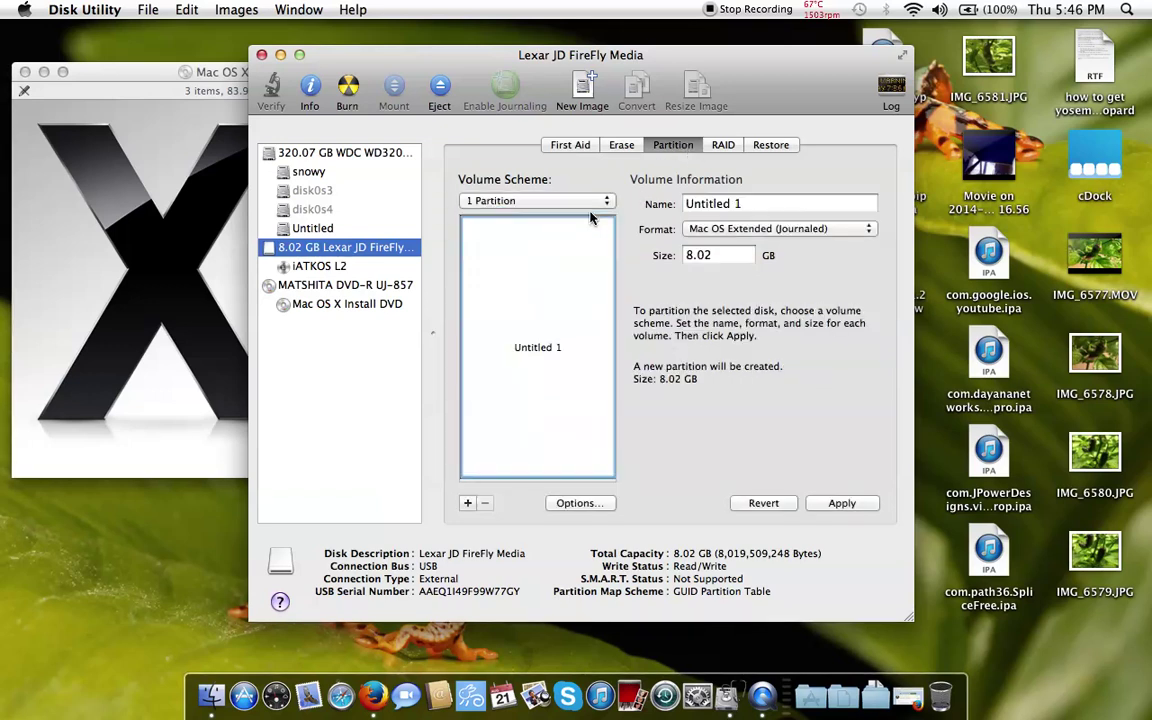
{"action": "left_click", "coordinate": [598, 500]}
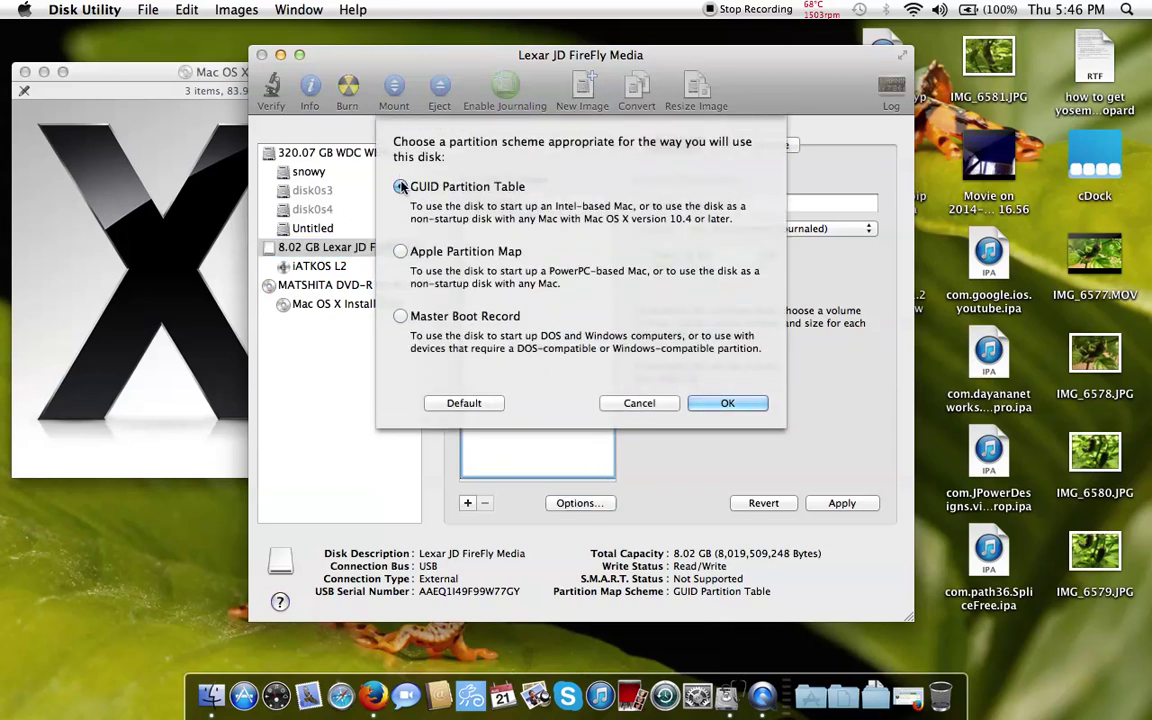
{"action": "left_click", "coordinate": [451, 317]}
{"action": "left_click", "coordinate": [466, 193]}
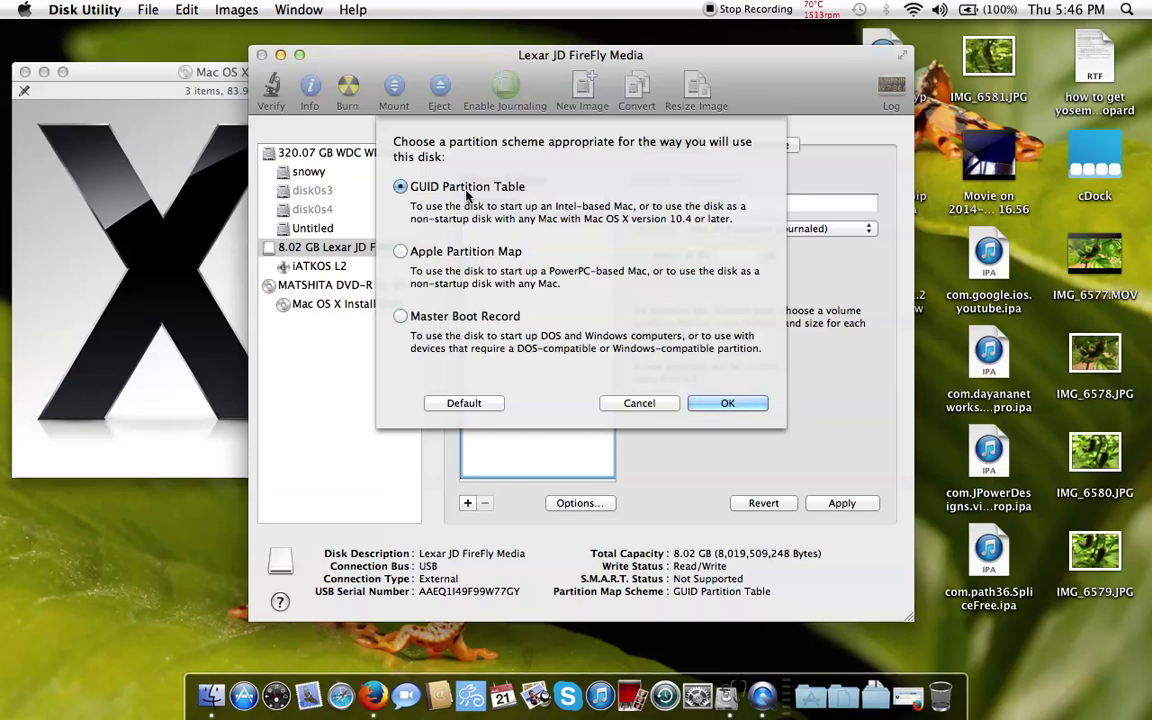
{"action": "left_click", "coordinate": [716, 411]}
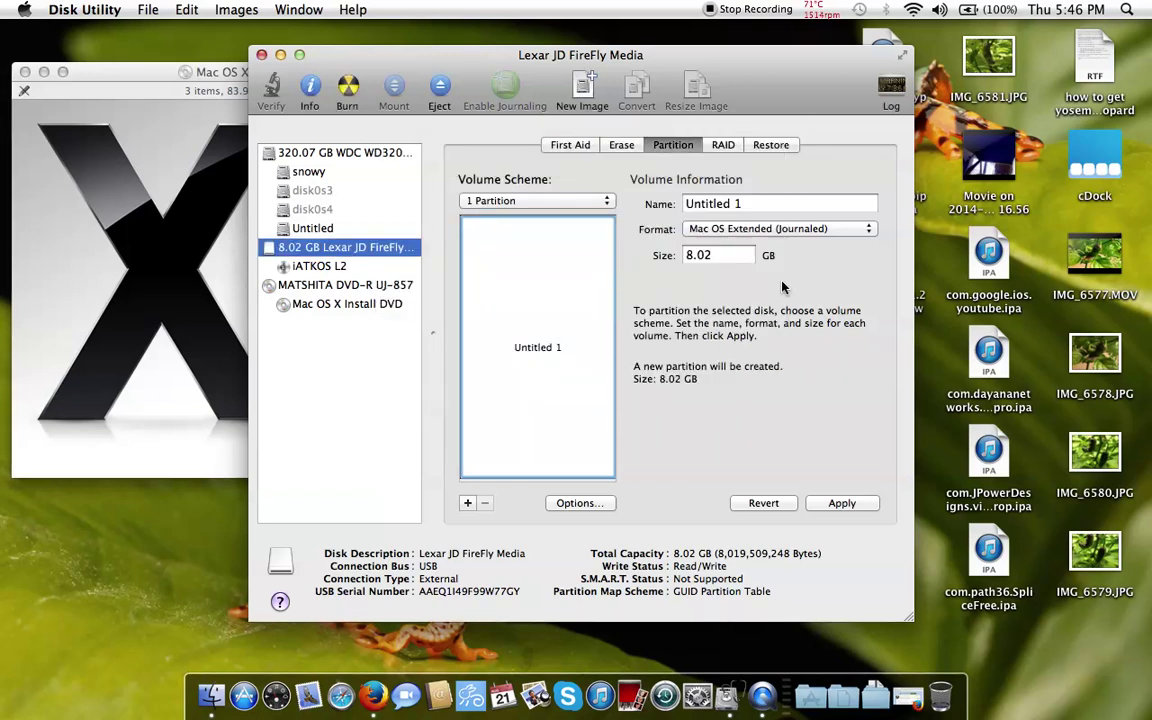
Step: Name the volume 'installer', keep Mac OS Extended (Journaled), and apply the layout
{"action": "triple_click", "coordinate": [710, 203]}
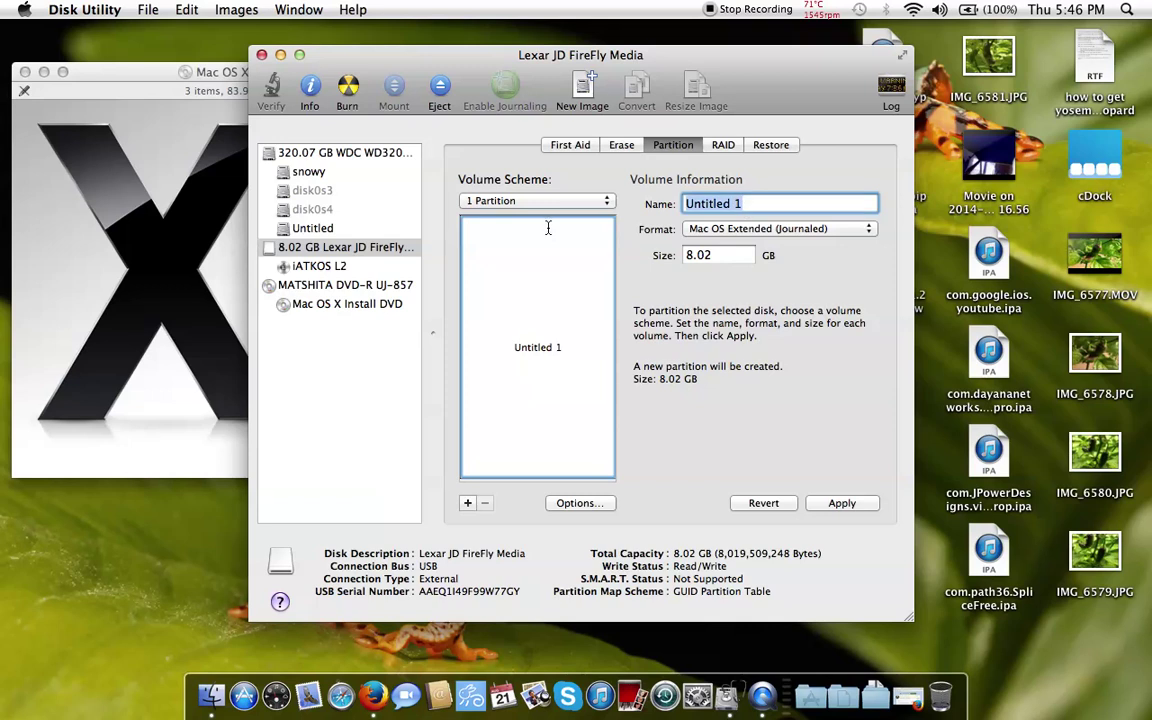
{"action": "type", "text": "installer"}
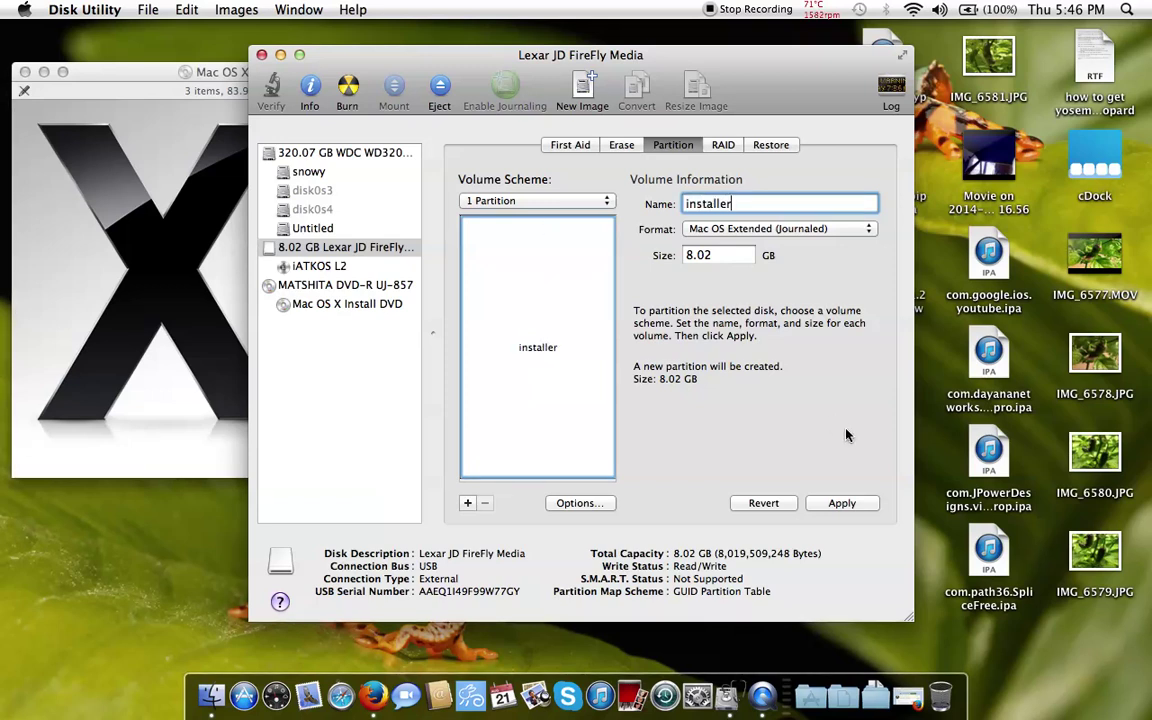
{"action": "left_click", "coordinate": [787, 231]}
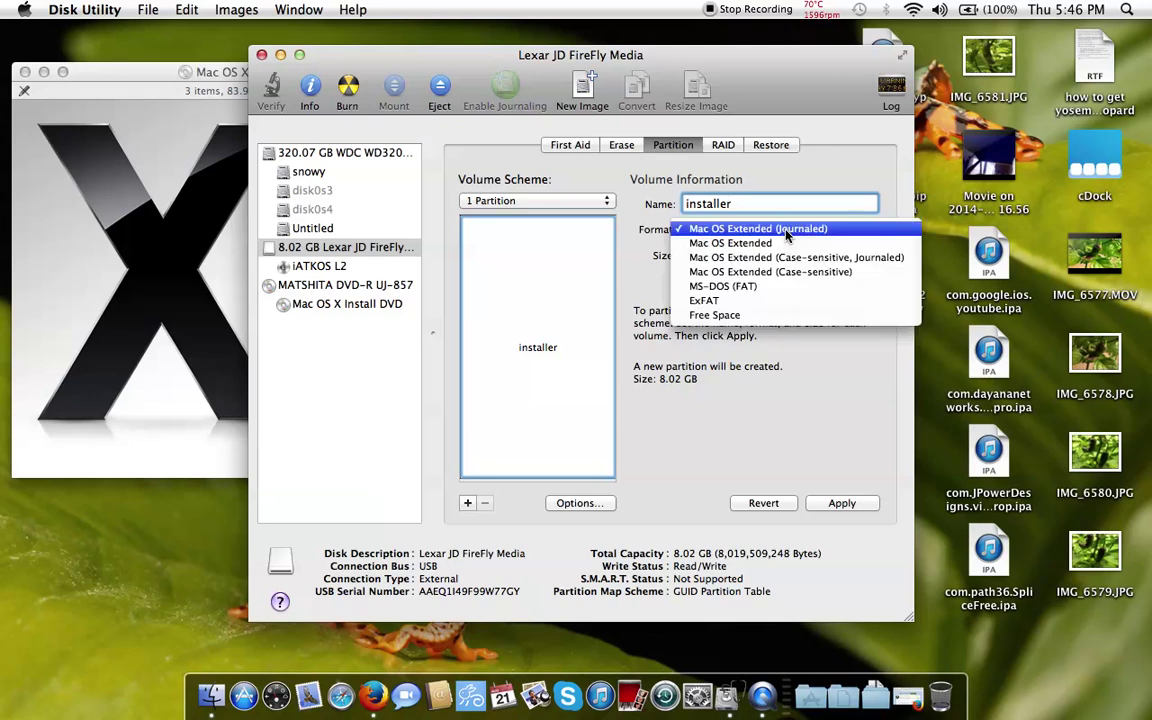
{"action": "left_click", "coordinate": [787, 231]}
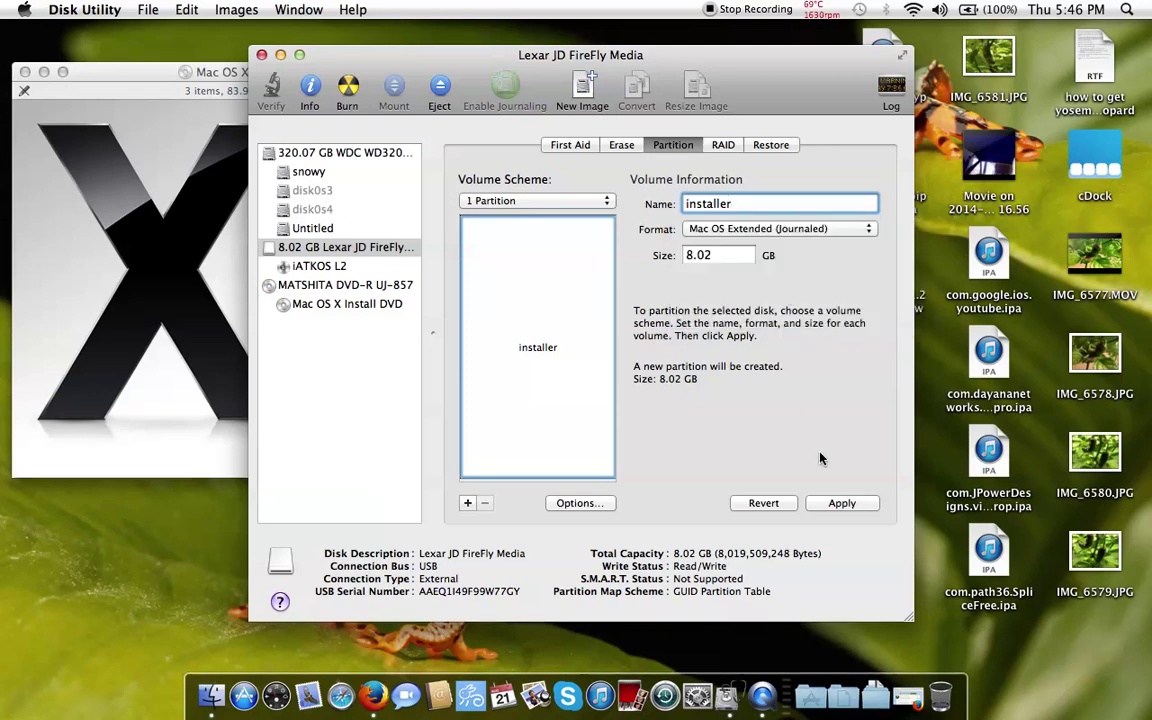
{"action": "left_click", "coordinate": [842, 504]}
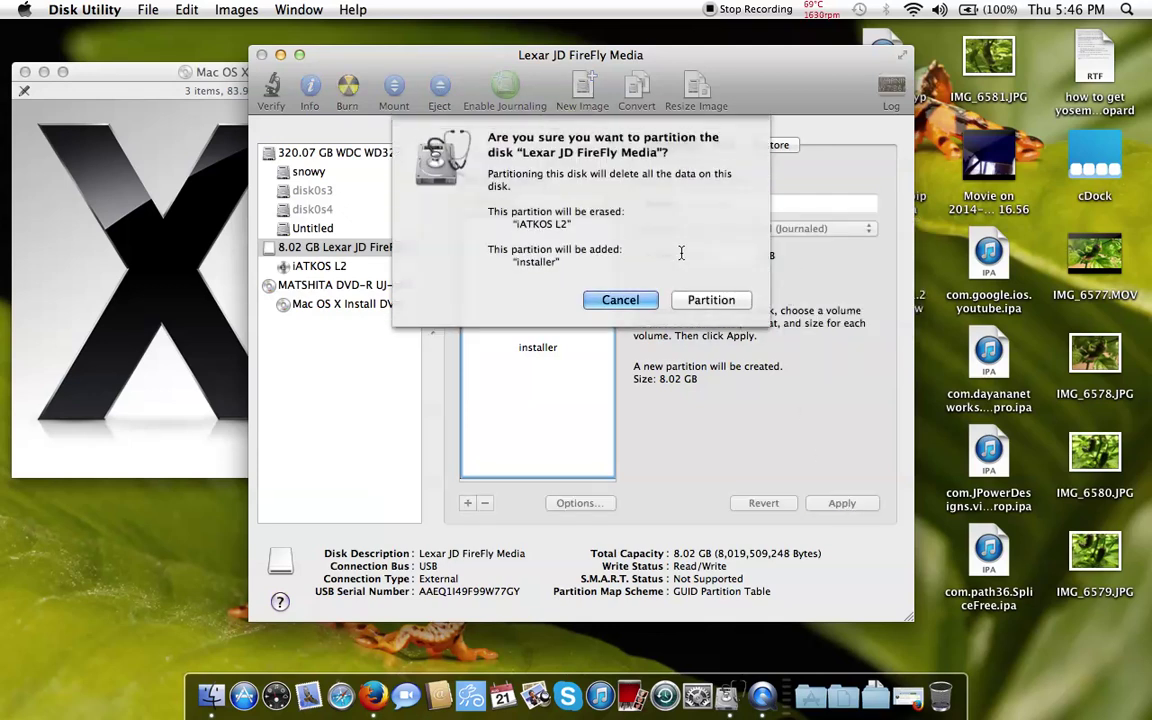
Step: Confirm Partition, dismiss the 'Partition failed' error and the improper-eject warning after replugging
{"action": "left_click", "coordinate": [710, 299]}
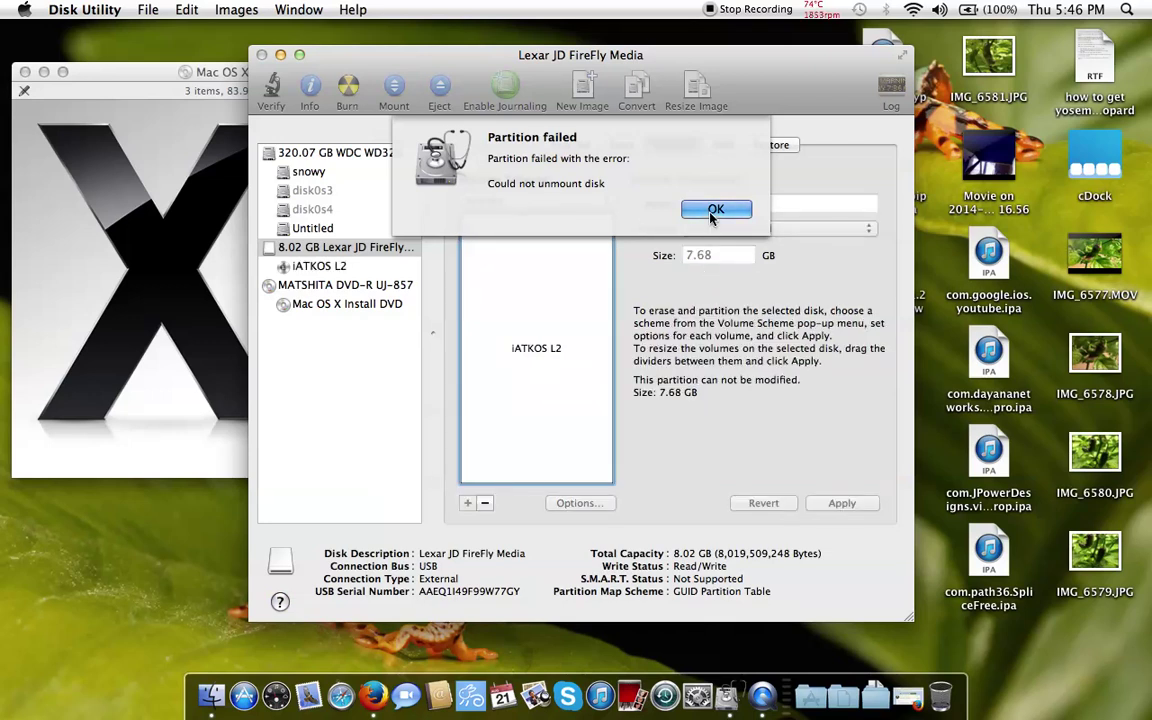
{"action": "left_click", "coordinate": [713, 212]}
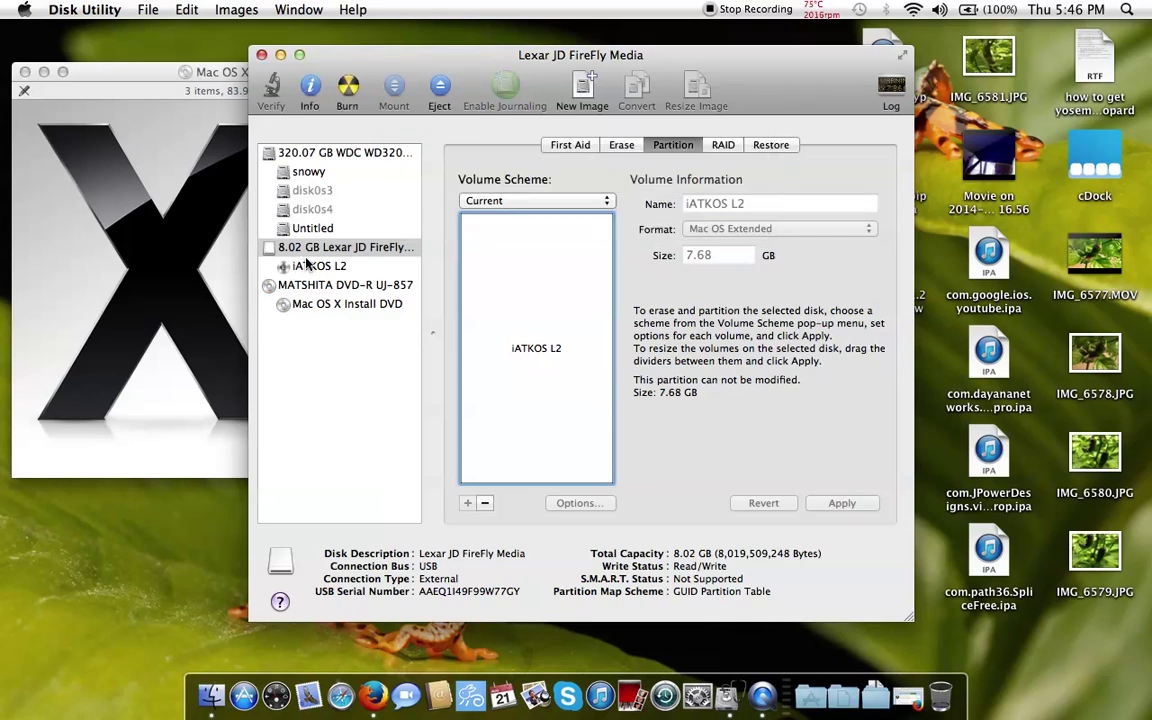
{"action": "left_click", "coordinate": [606, 204]}
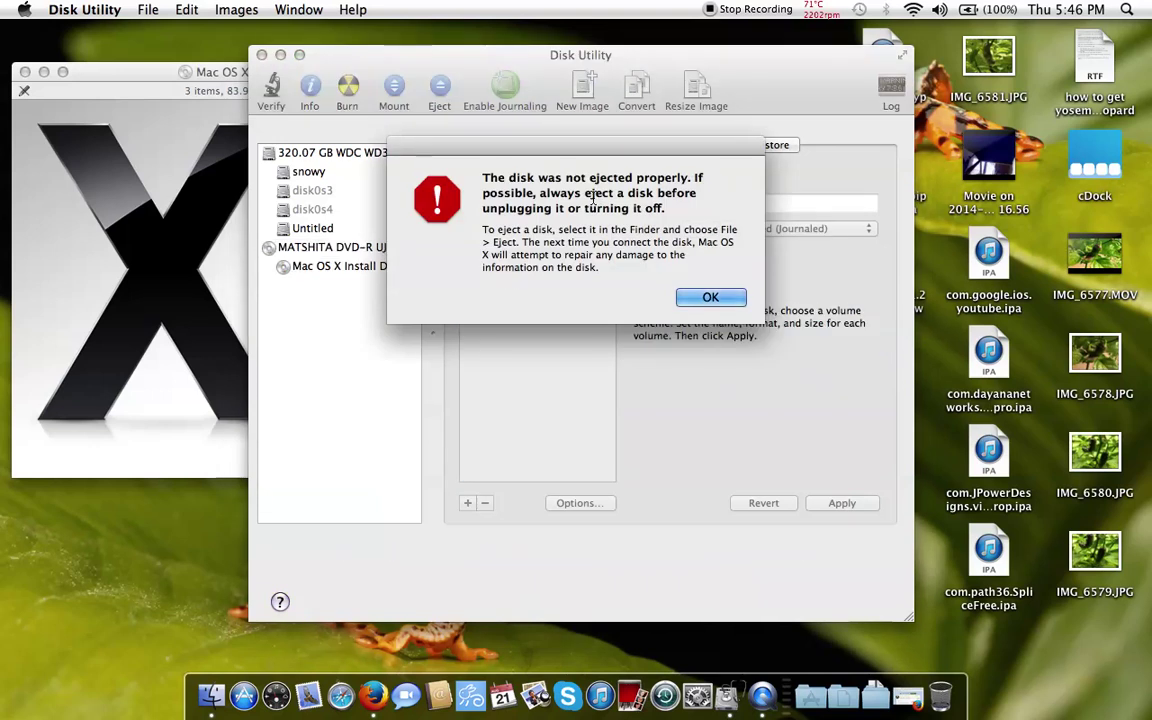
{"action": "key", "text": "Return"}
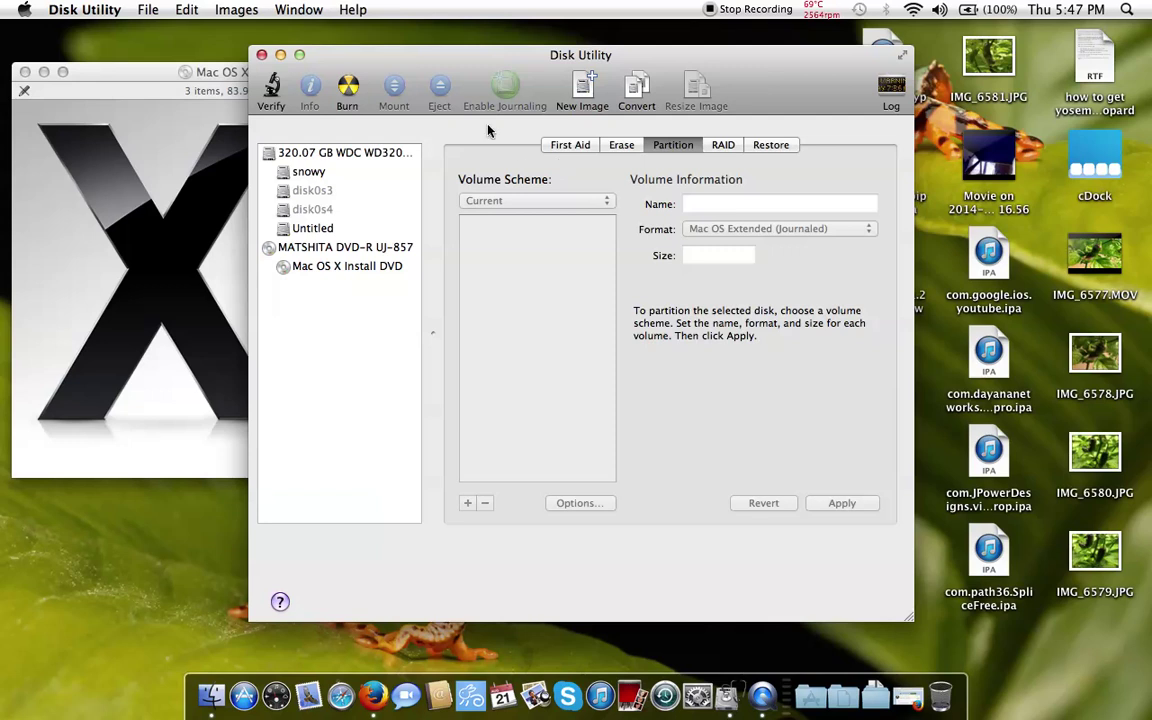
{"action": "left_click_drag", "start_coordinate": [436, 67], "coordinate": [510, 60]}
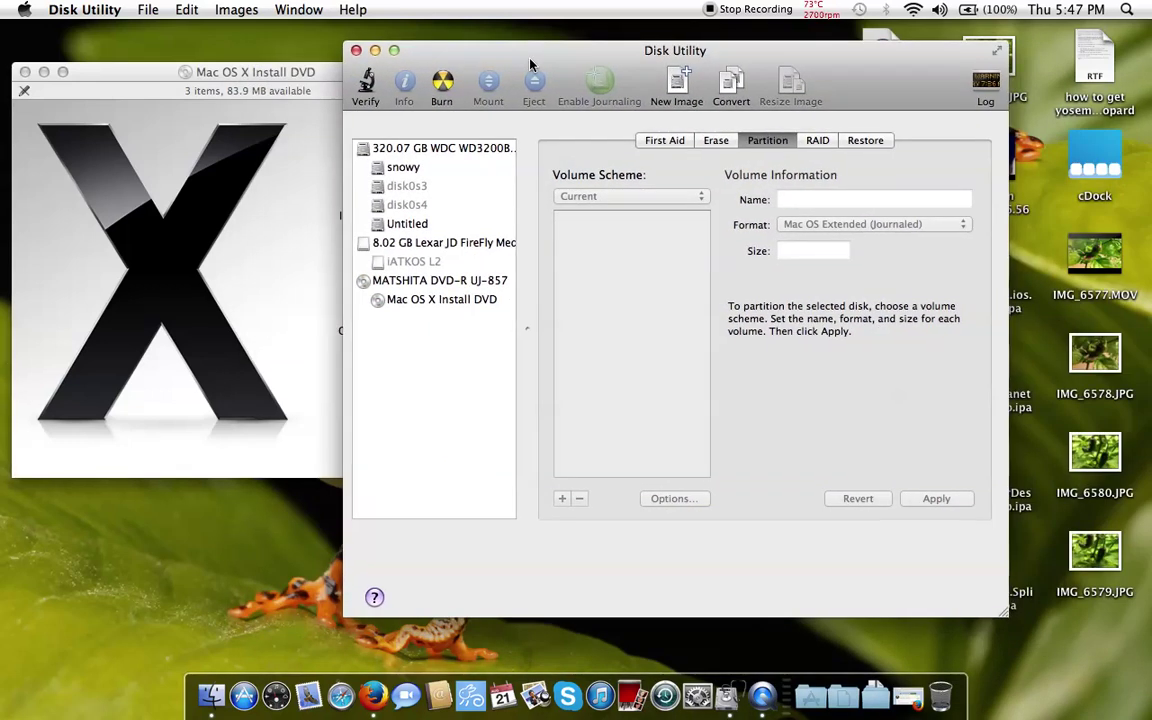
Step: Choose a single-partition layout for the reconnected Lexar drive and name it 'installer'
{"action": "left_click", "coordinate": [419, 247]}
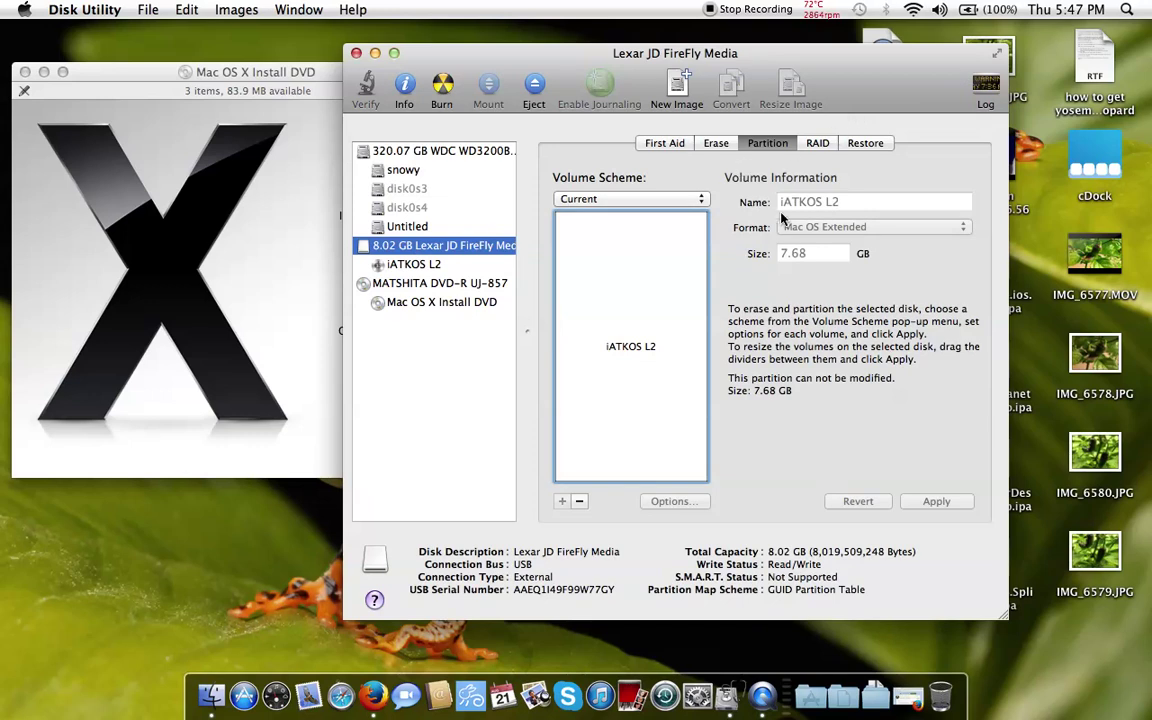
{"action": "left_click", "coordinate": [689, 202]}
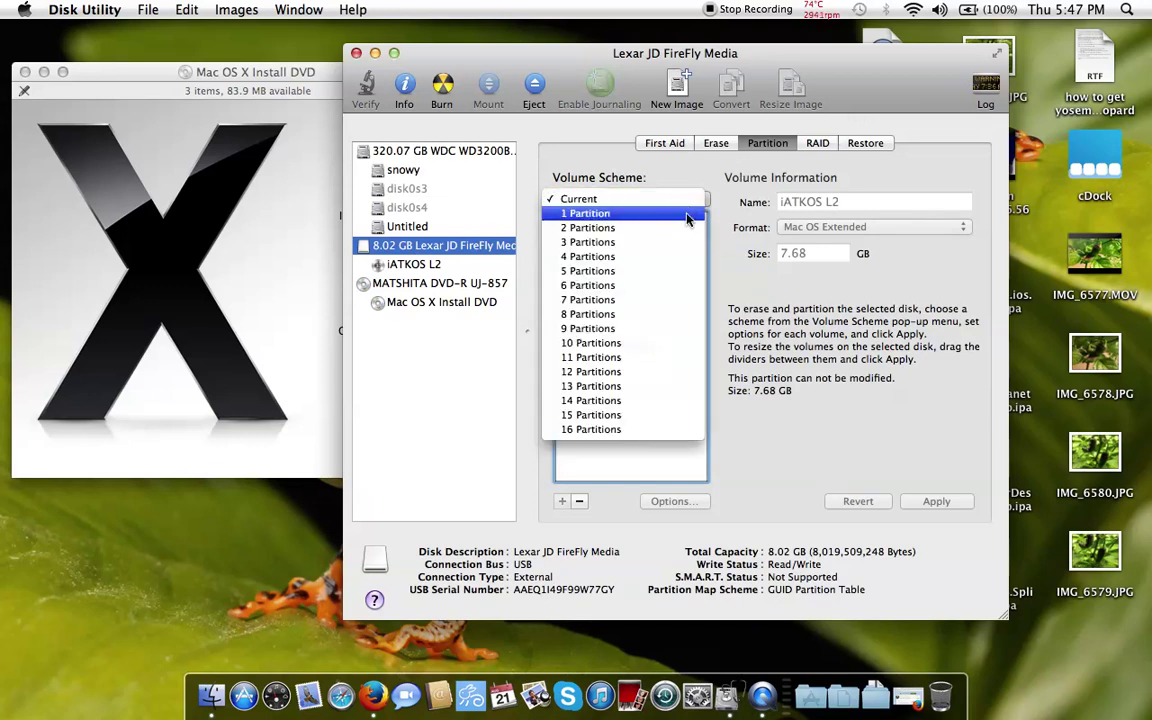
{"action": "left_click", "coordinate": [680, 214]}
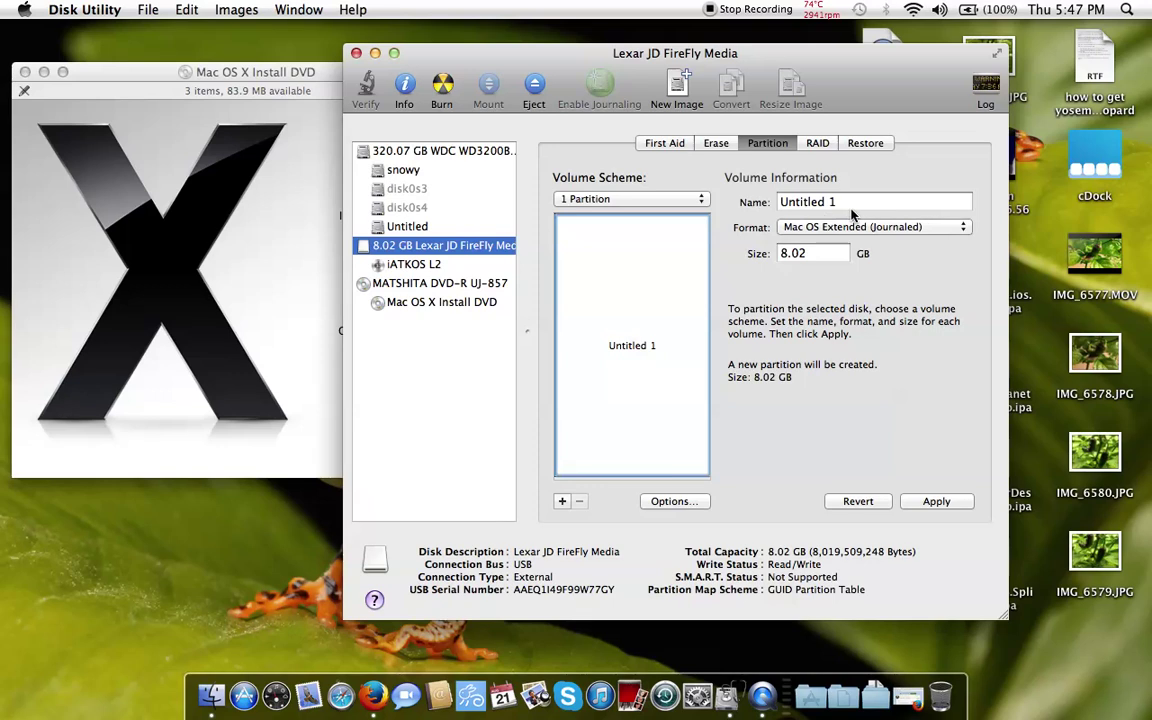
{"action": "left_click", "coordinate": [785, 201]}
{"action": "type", "text": "in"}
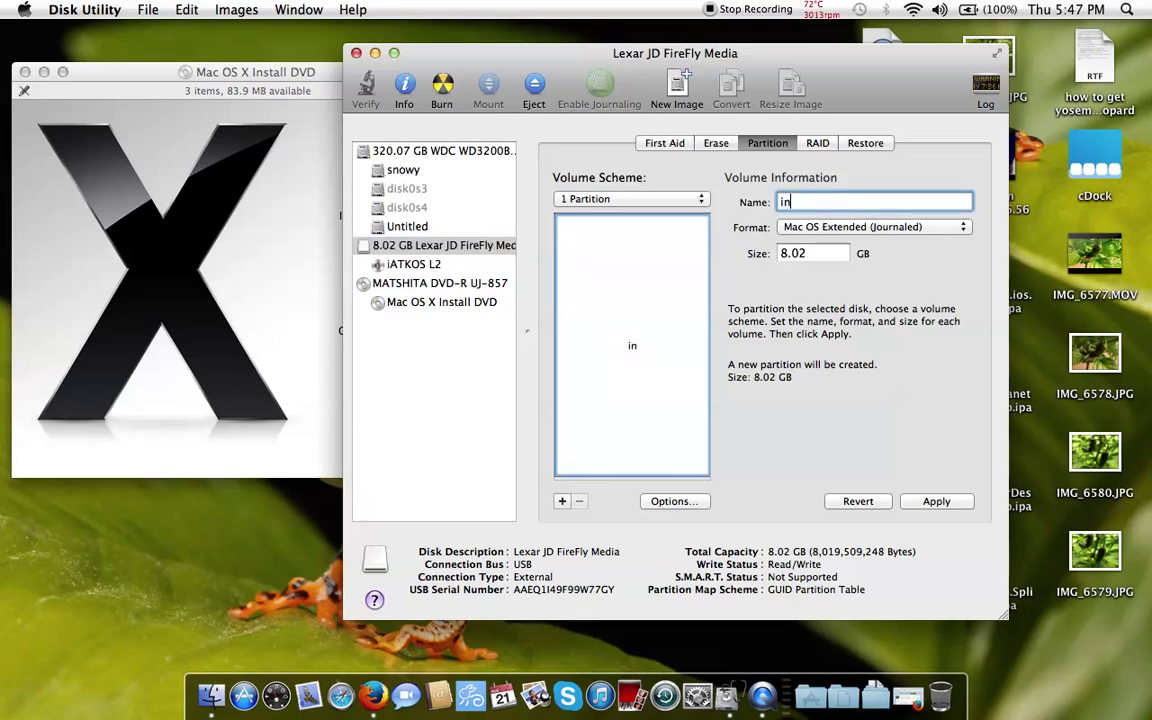
{"action": "type", "text": "staller"}
Step: Keep the GUID Partition Table scheme and apply and confirm the repartition
{"action": "left_click", "coordinate": [680, 501]}
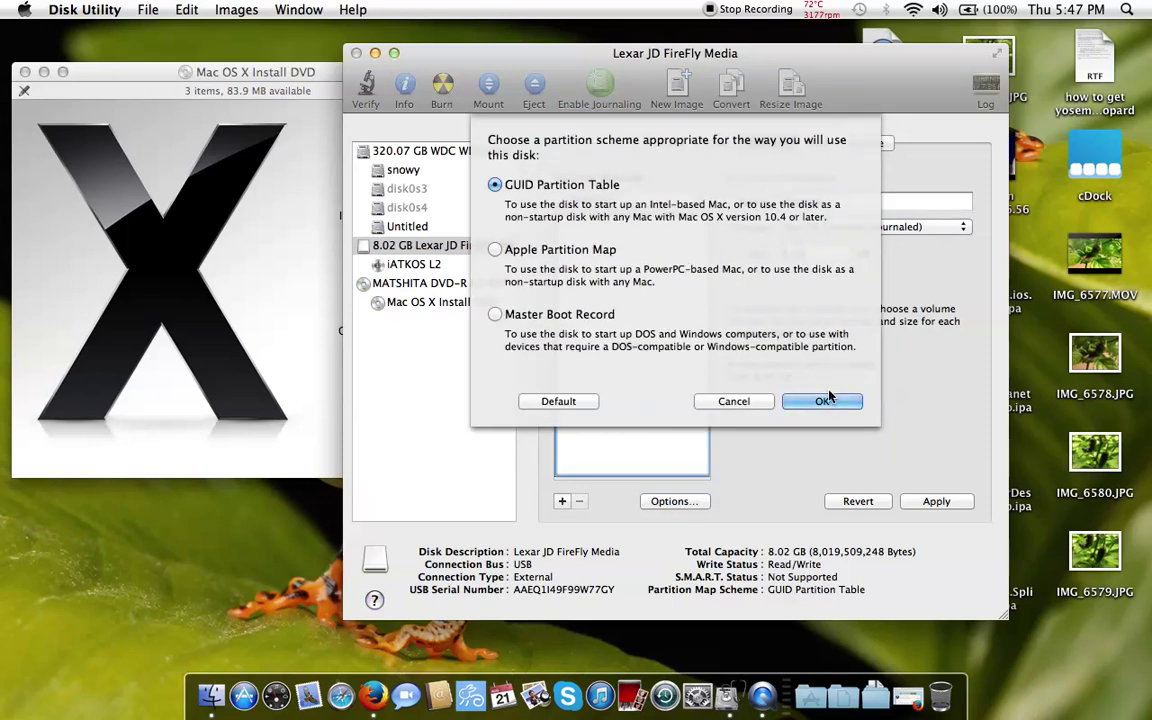
{"action": "left_click", "coordinate": [826, 399]}
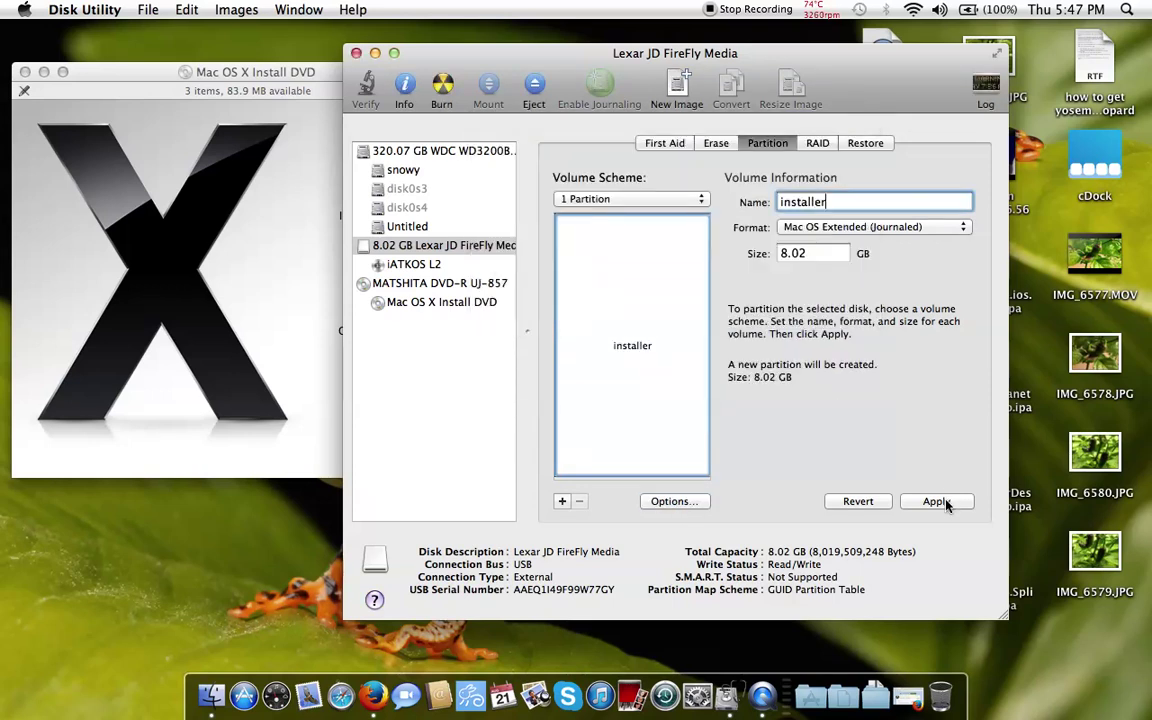
{"action": "left_click", "coordinate": [945, 505]}
{"action": "left_click", "coordinate": [816, 301]}
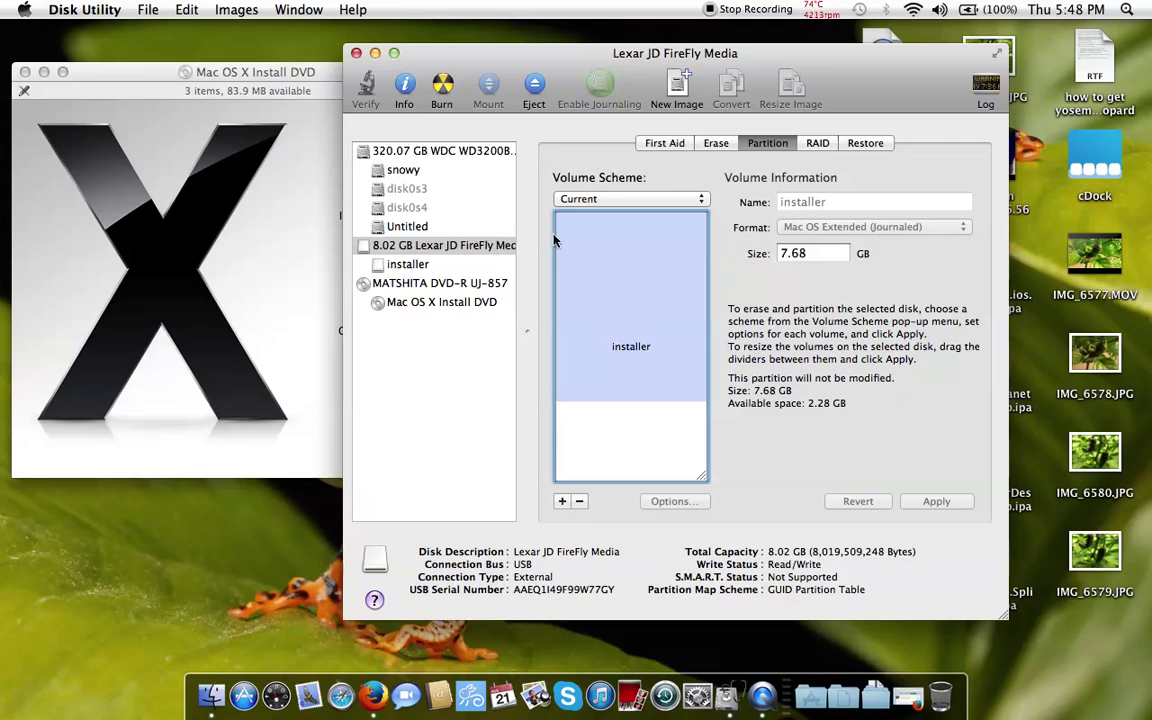
Step: In Restore, set Mac OS X Install DVD as source and the installer volume as destination
{"action": "left_click", "coordinate": [866, 143]}
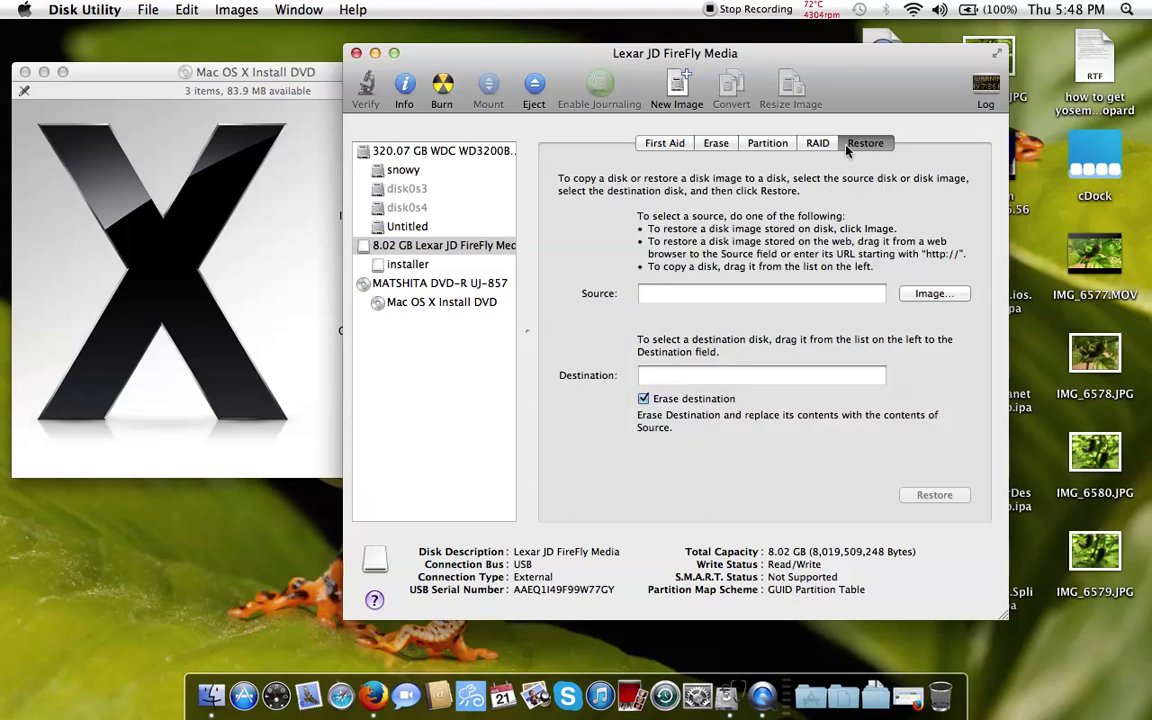
{"action": "left_click", "coordinate": [441, 304]}
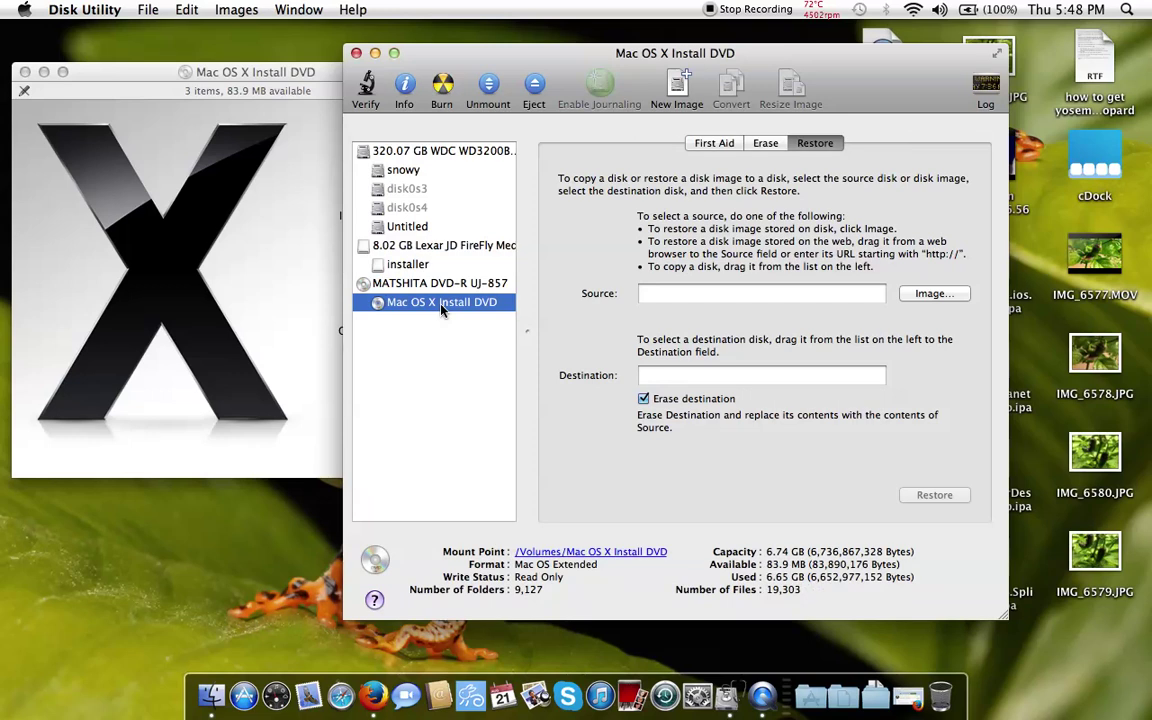
{"action": "left_click_drag", "start_coordinate": [441, 310], "coordinate": [684, 314]}
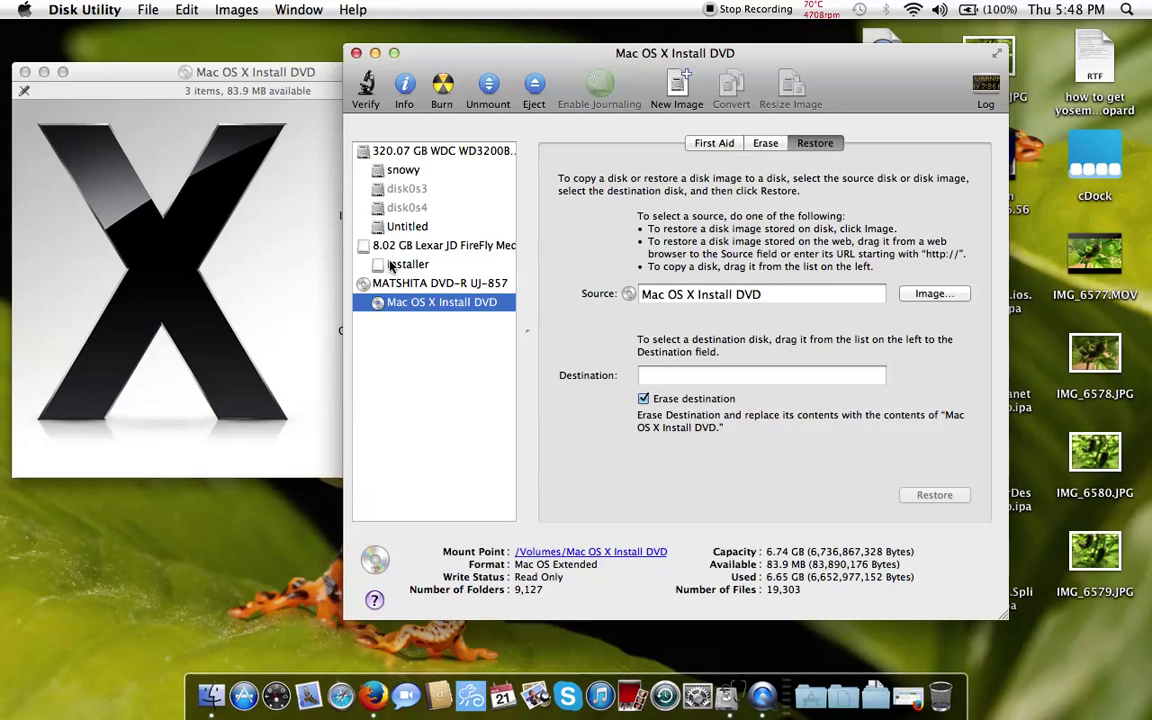
{"action": "left_click_drag", "start_coordinate": [391, 265], "coordinate": [645, 380]}
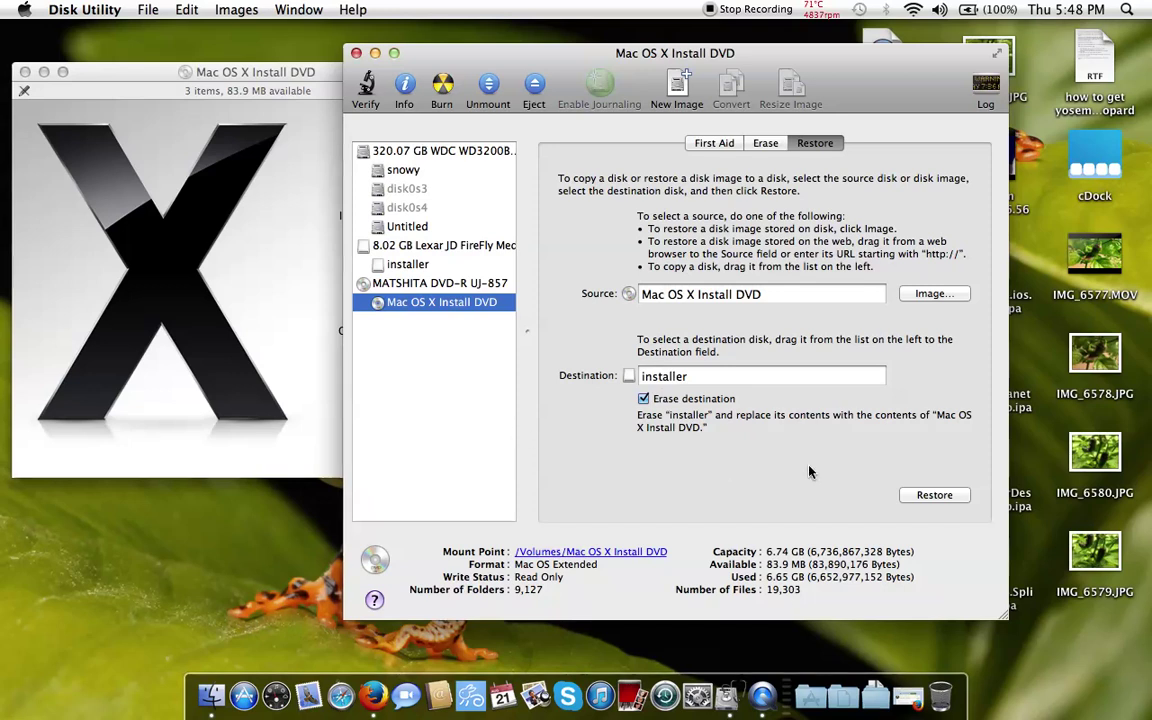
Step: Start the restore, confirm erasing installer, and authorise it with the admin password
{"action": "left_click", "coordinate": [922, 500]}
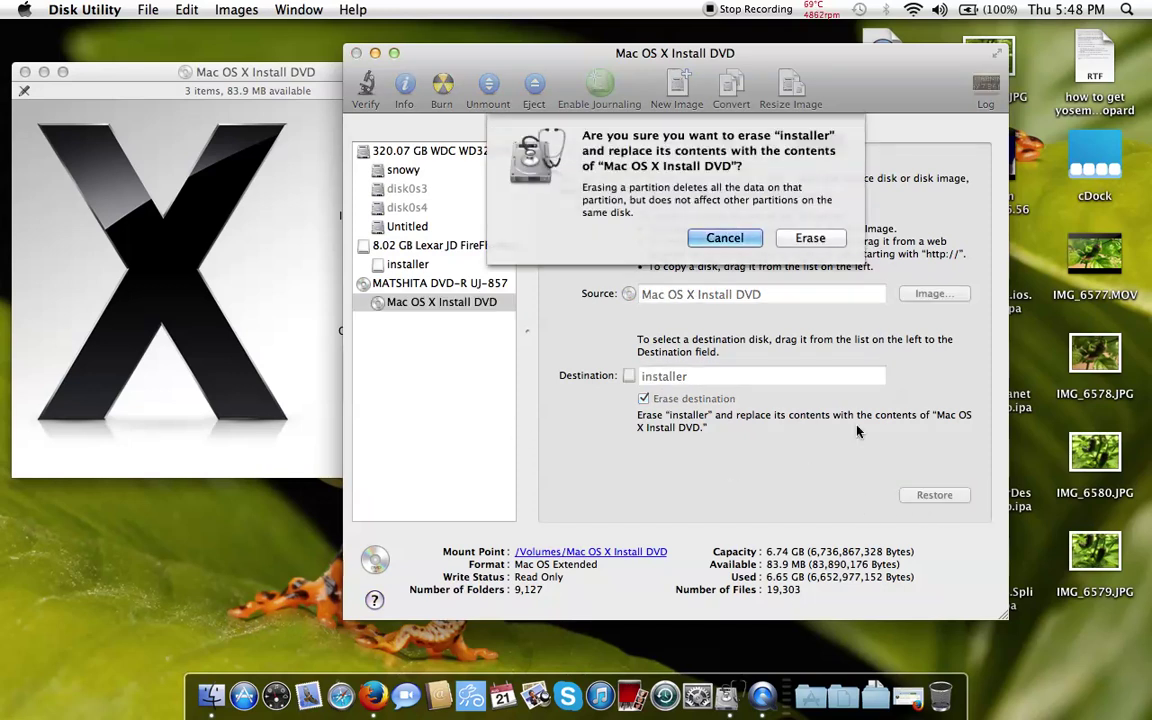
{"action": "left_click", "coordinate": [810, 238]}
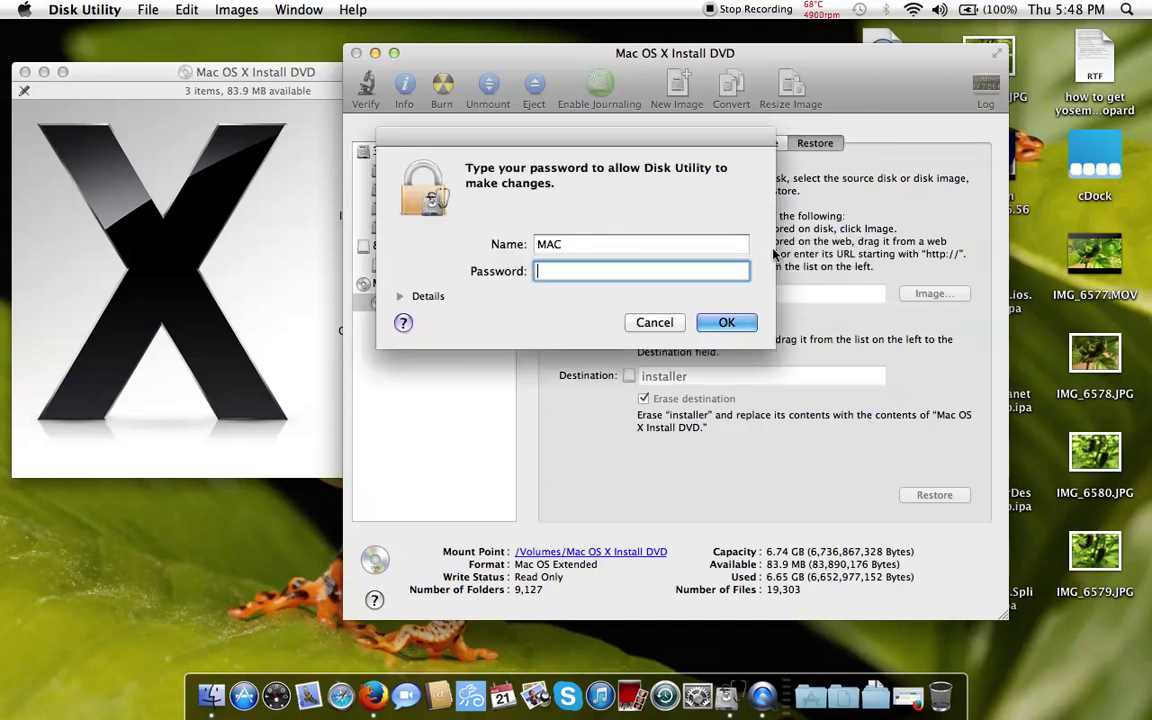
{"action": "type", "text": "••••••••"}
{"action": "key", "text": "Return"}
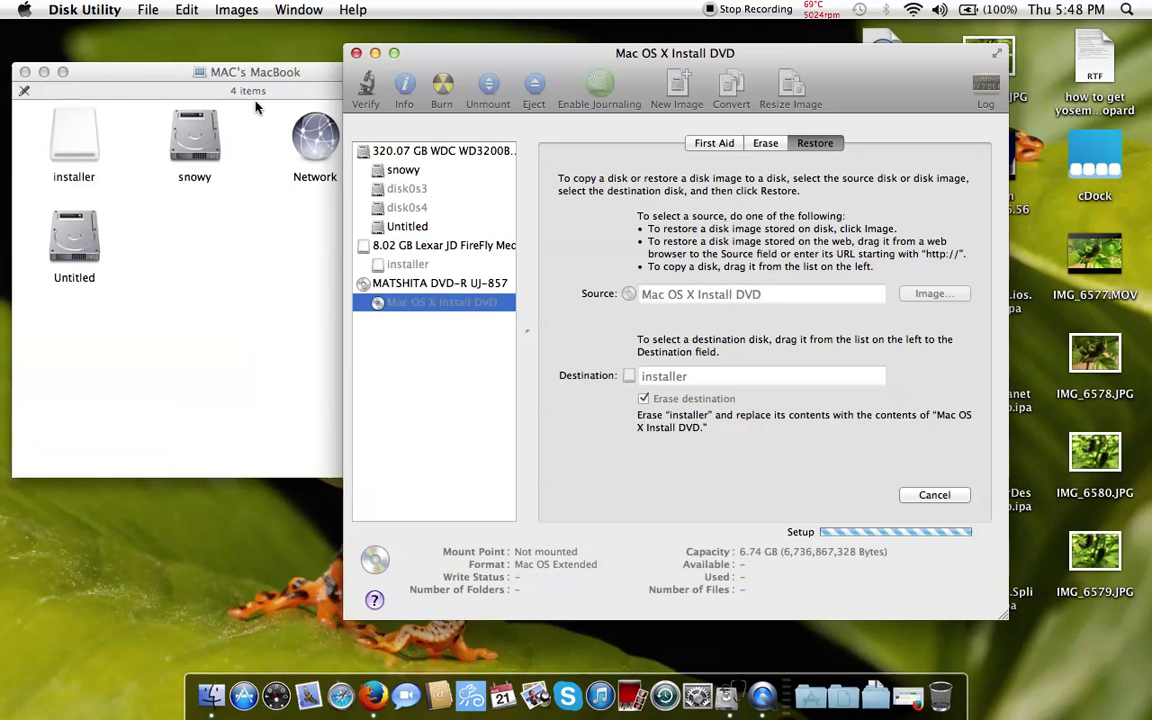
{"action": "left_click", "coordinate": [253, 70]}
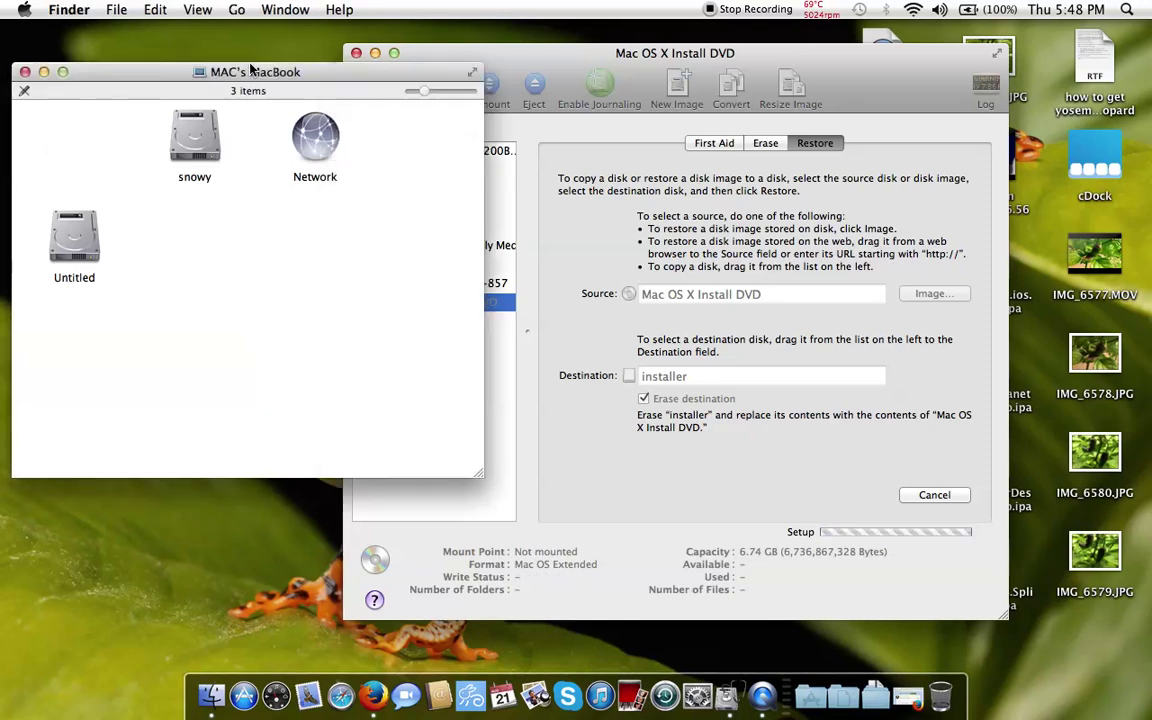
Step: Close the Finder window showing the Mac's volumes while the restore keeps copying
{"action": "left_click", "coordinate": [25, 72]}
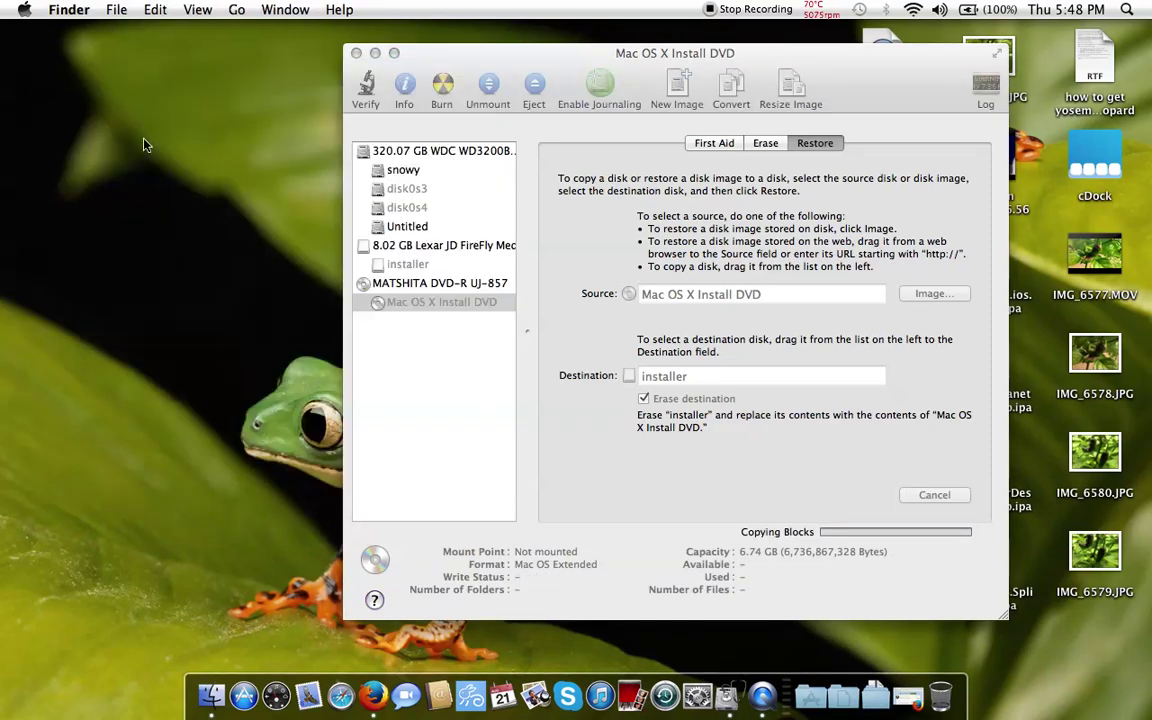